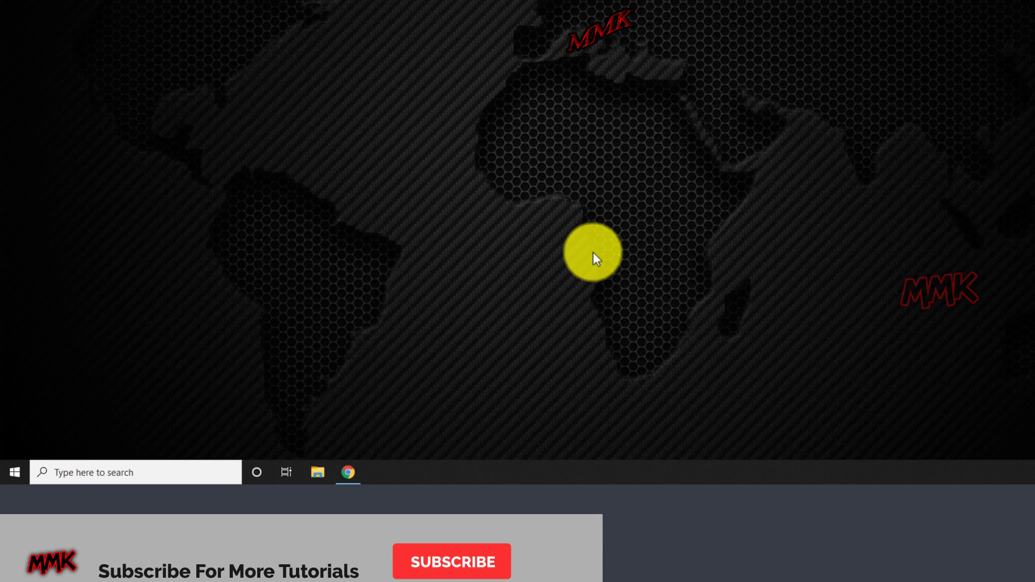
# Search Windows for "create a restore point" and open the matching system protection settings.
pyautogui.click(208, 471)
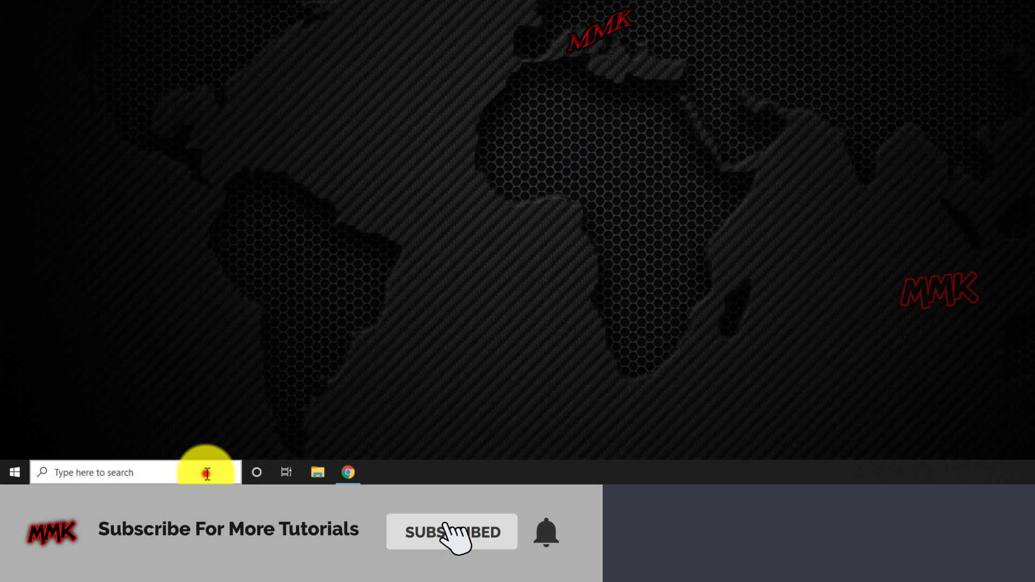
pyautogui.write('c')
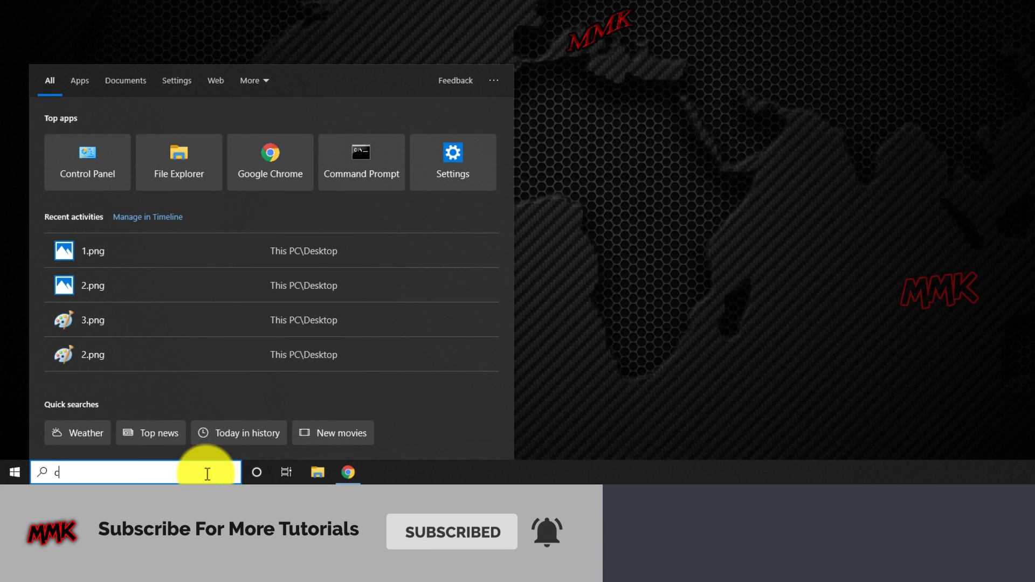
pyautogui.write('reate ')
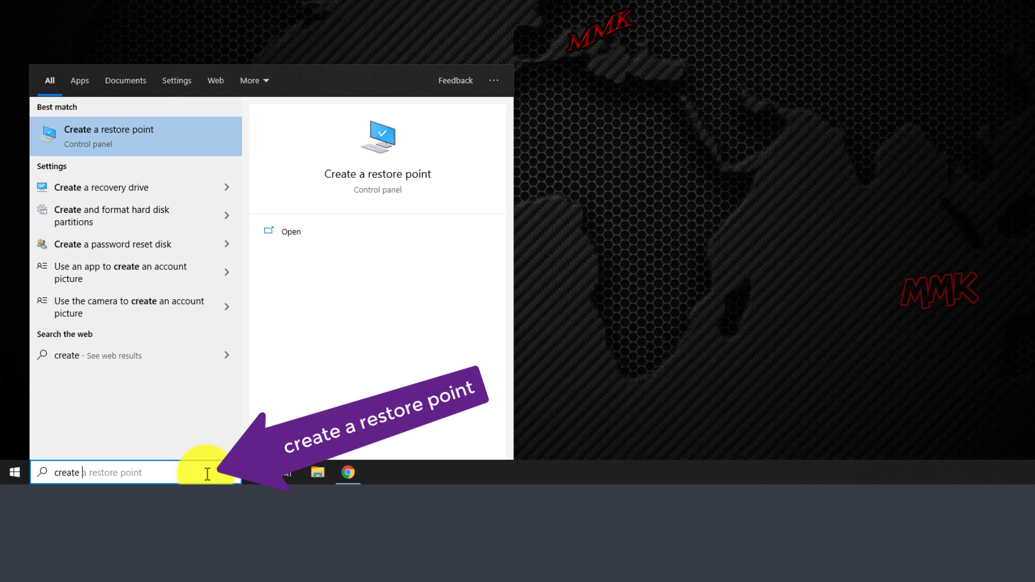
pyautogui.write('a restore ')
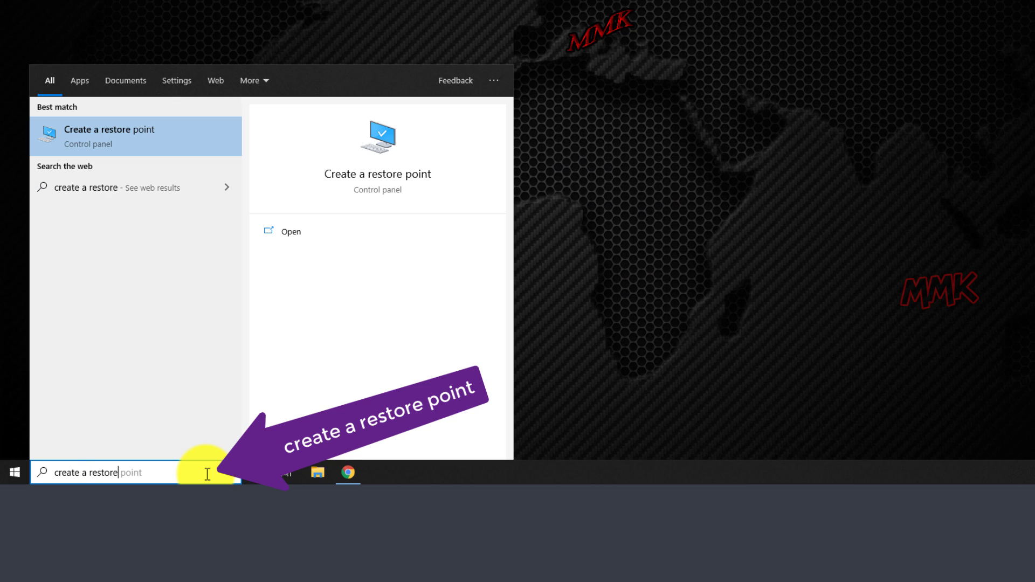
pyautogui.write('point')
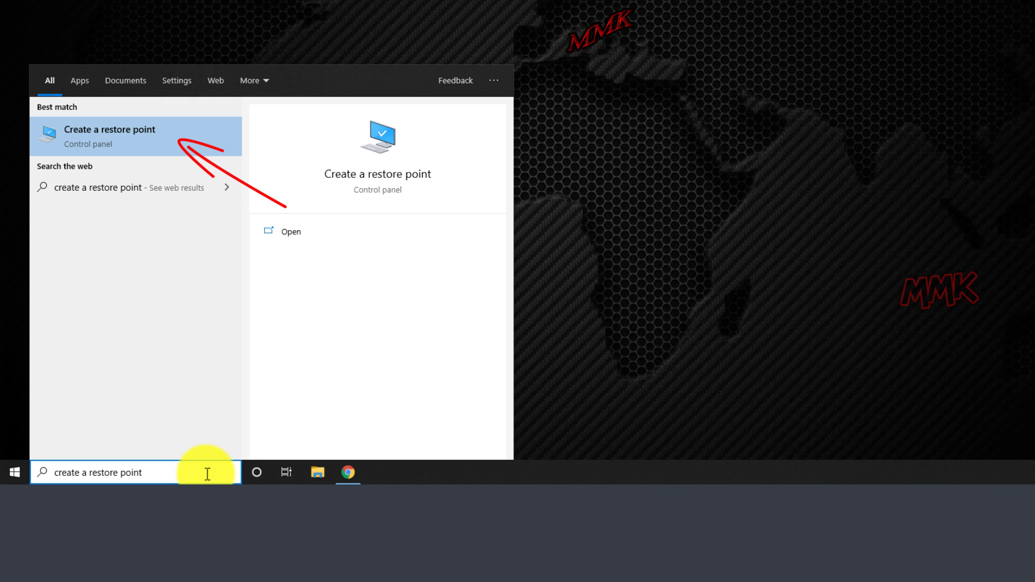
pyautogui.click(167, 130)
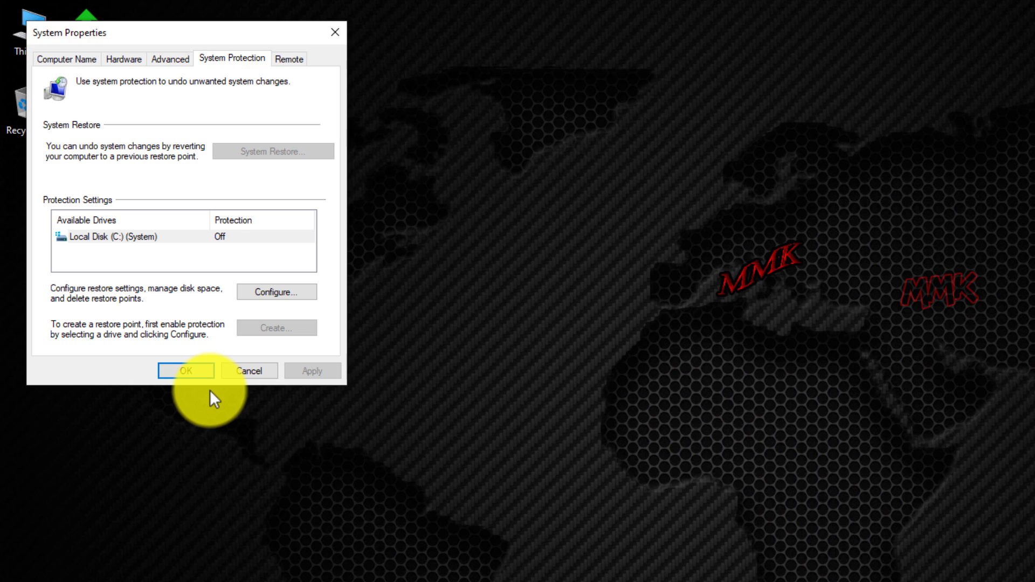
# Turn on system protection for Local Disk (C:) and apply the setting.
pyautogui.click(179, 237)
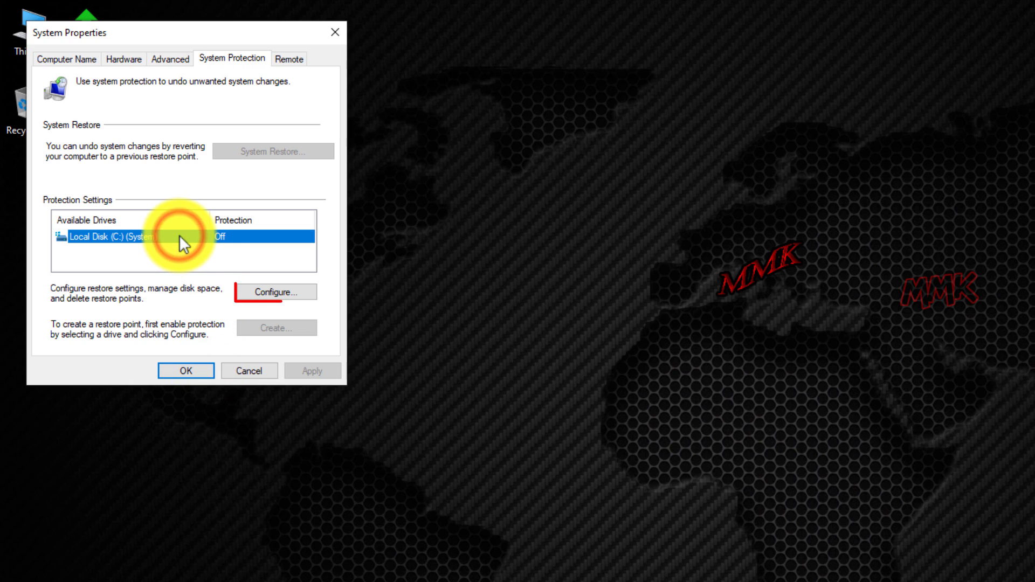
pyautogui.click(274, 299)
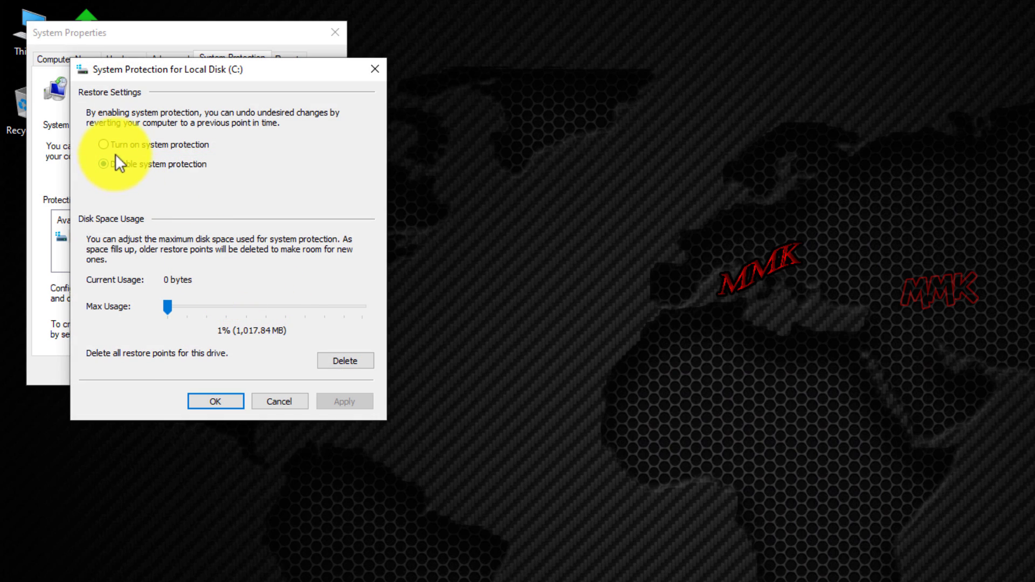
pyautogui.click(104, 144)
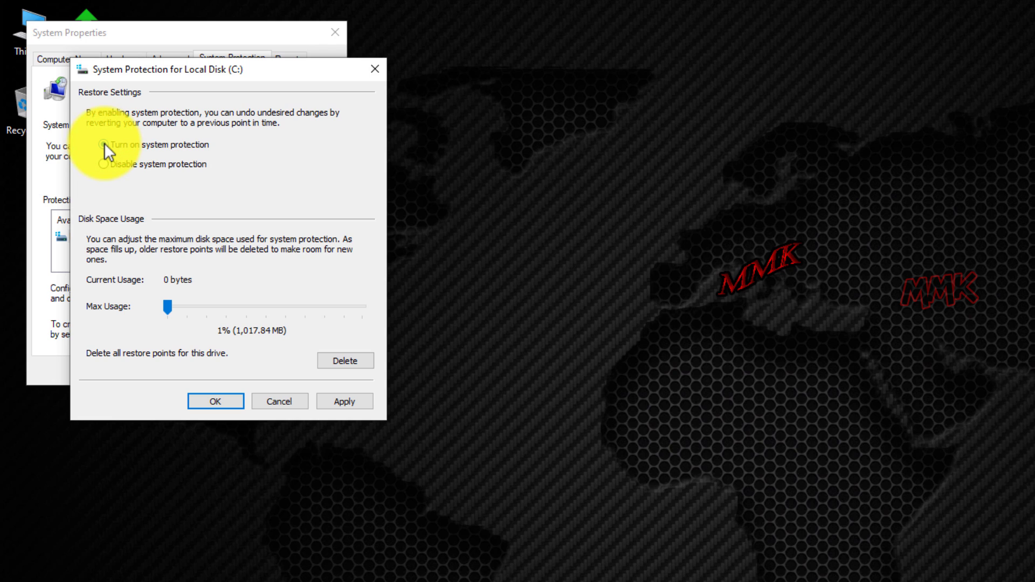
pyautogui.click(341, 401)
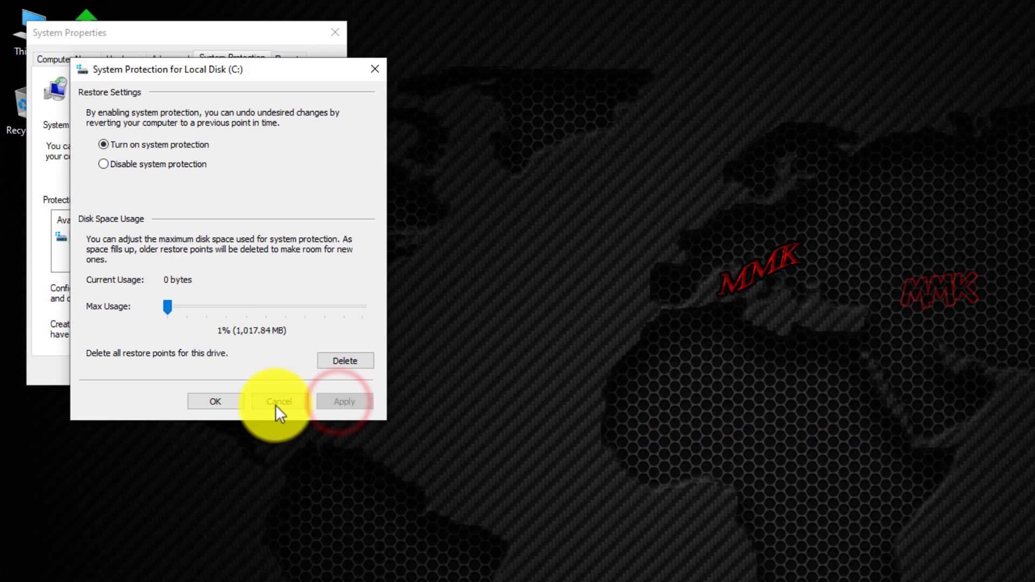
pyautogui.click(215, 400)
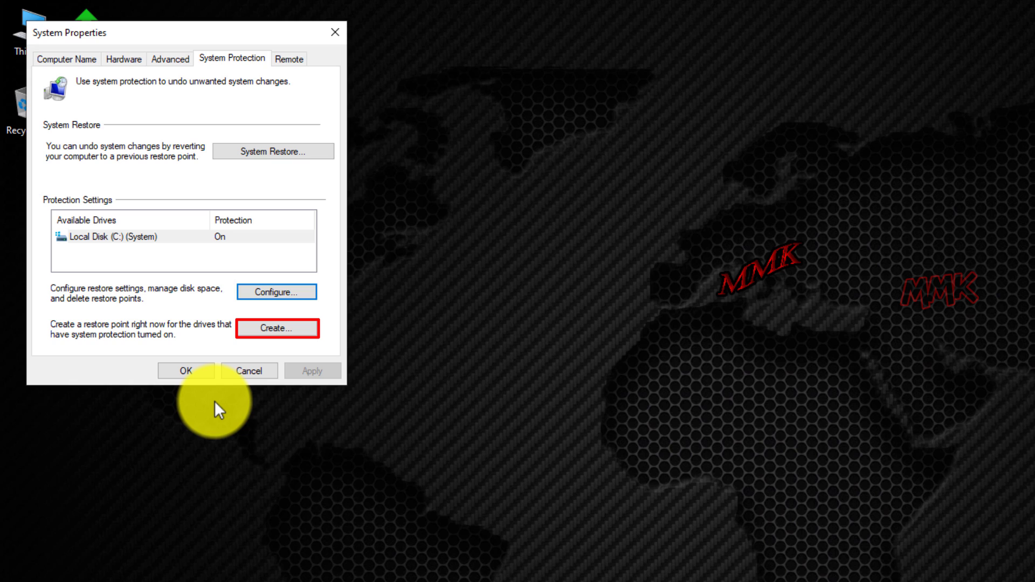
# Create a restore point with the description "mmk-Win-Updates" and dismiss the completion message.
pyautogui.click(263, 327)
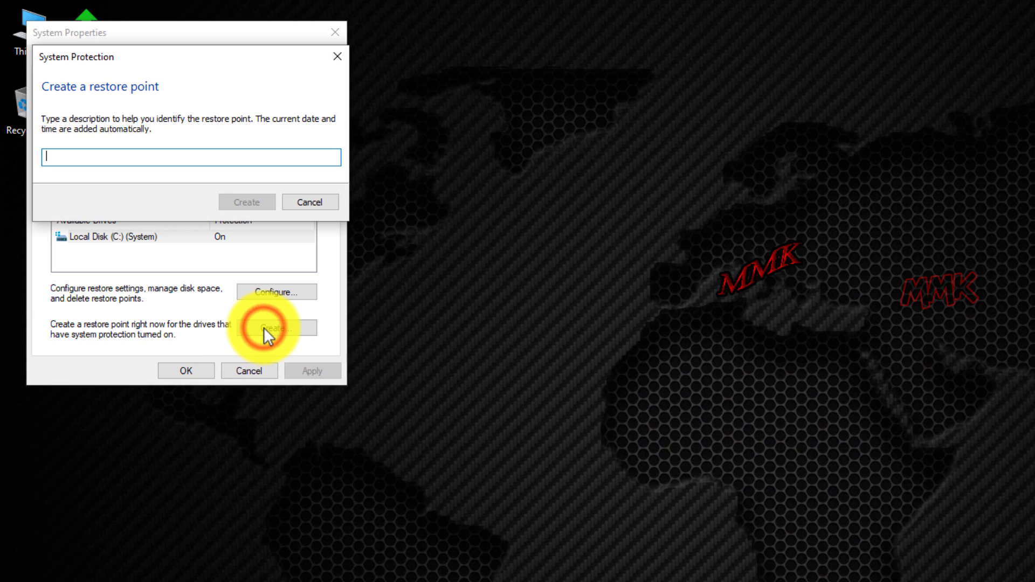
pyautogui.write('mmk')
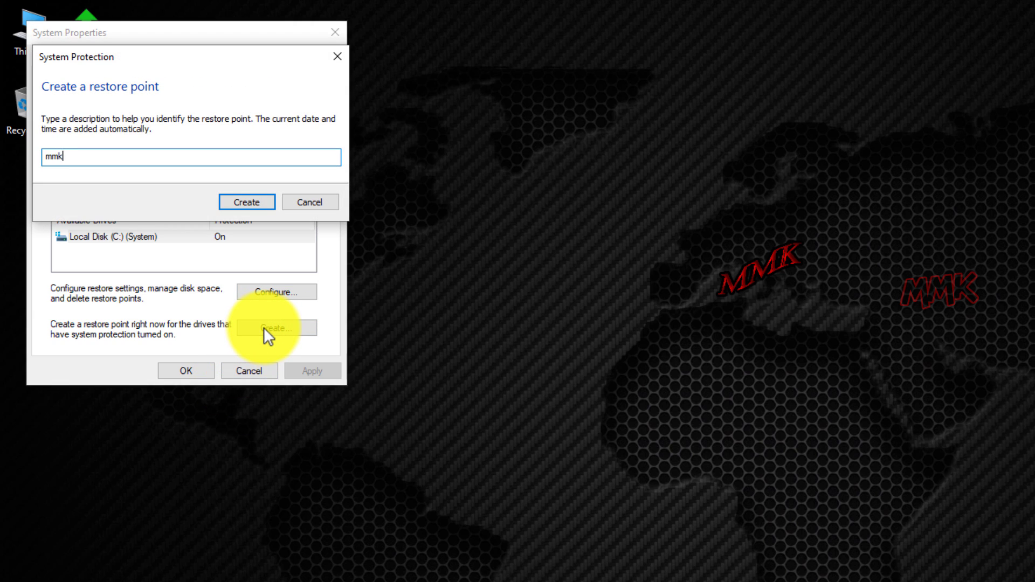
pyautogui.write('-Win-Updates')
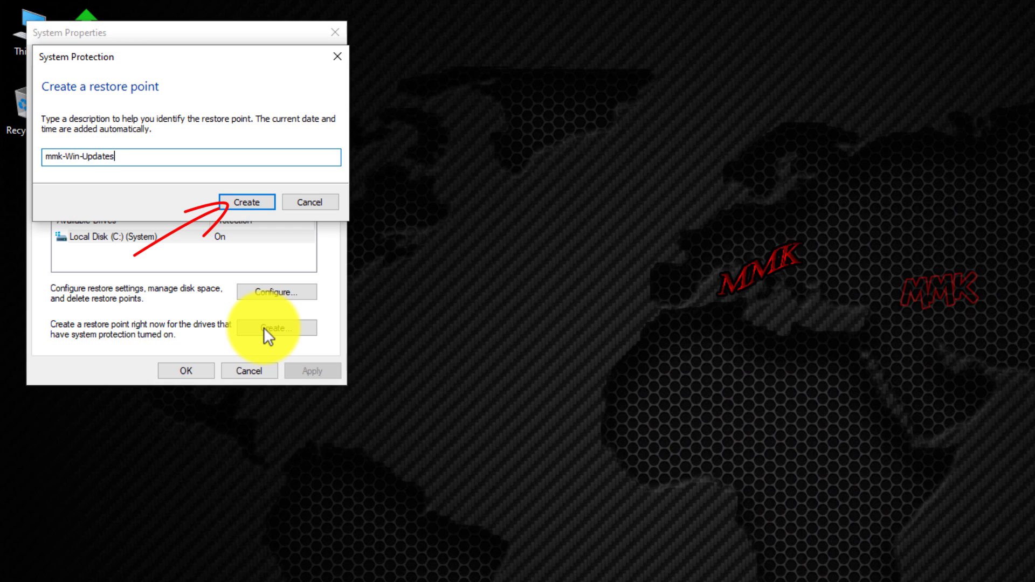
pyautogui.click(242, 201)
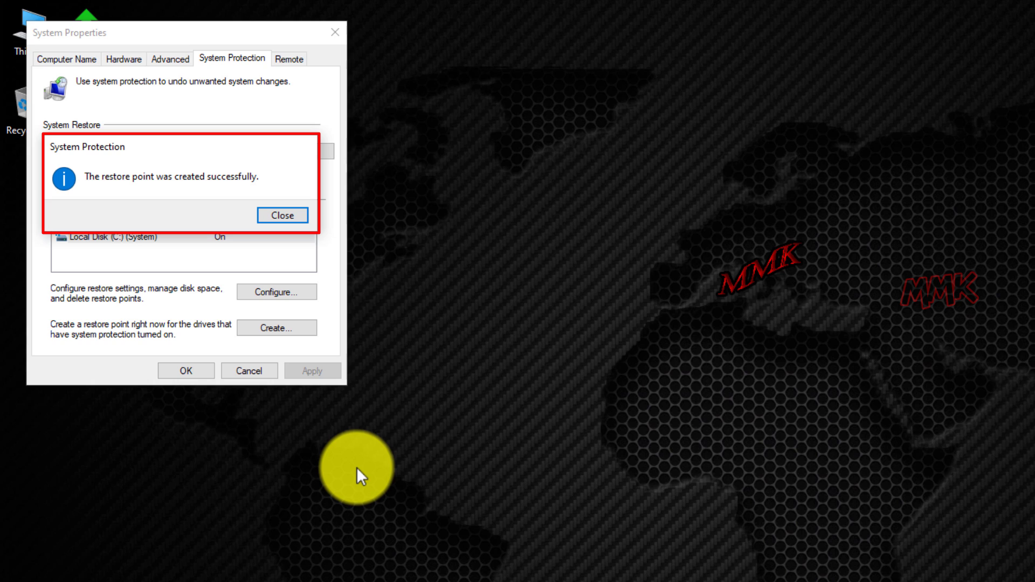
pyautogui.click(277, 214)
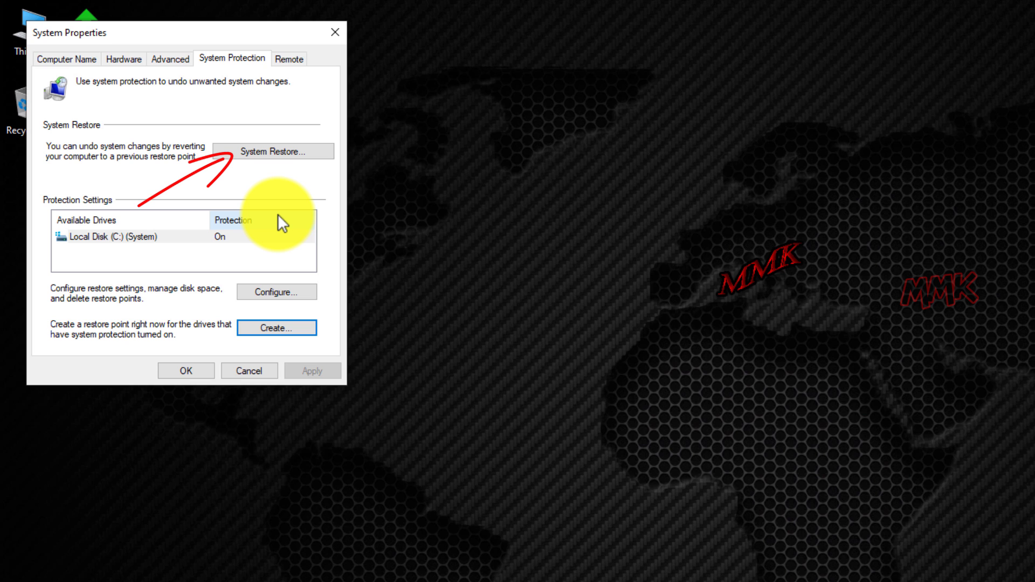
# Check System Restore for the mmk-Win-Updates restore point, then cancel the restore and close System Properties.
pyautogui.click(278, 155)
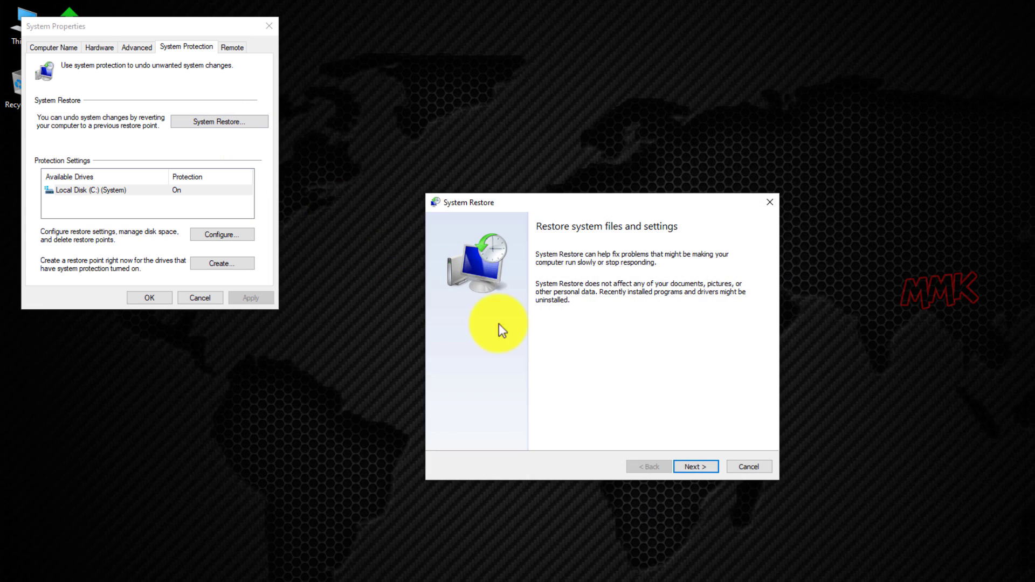
pyautogui.click(694, 465)
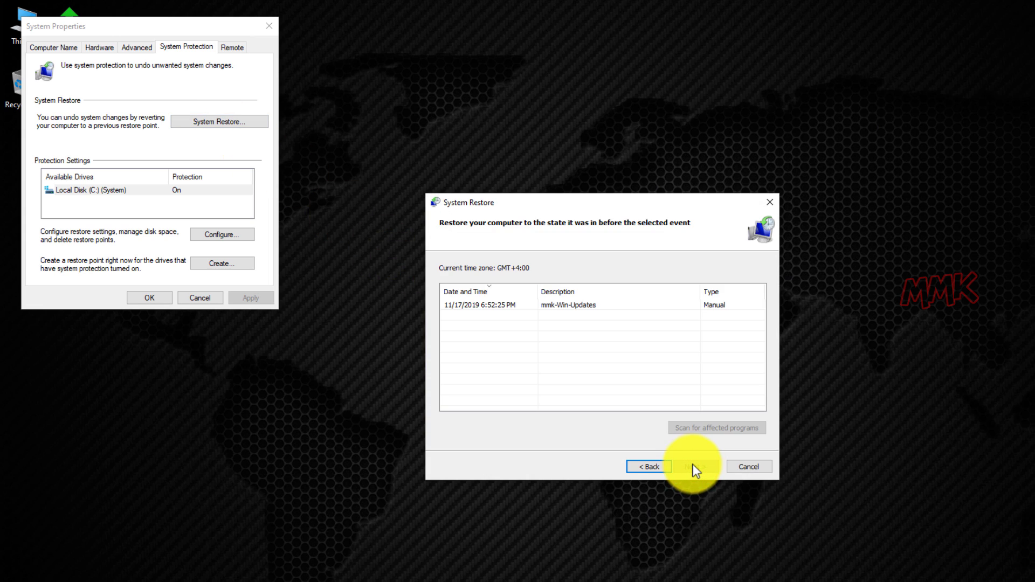
pyautogui.click(546, 306)
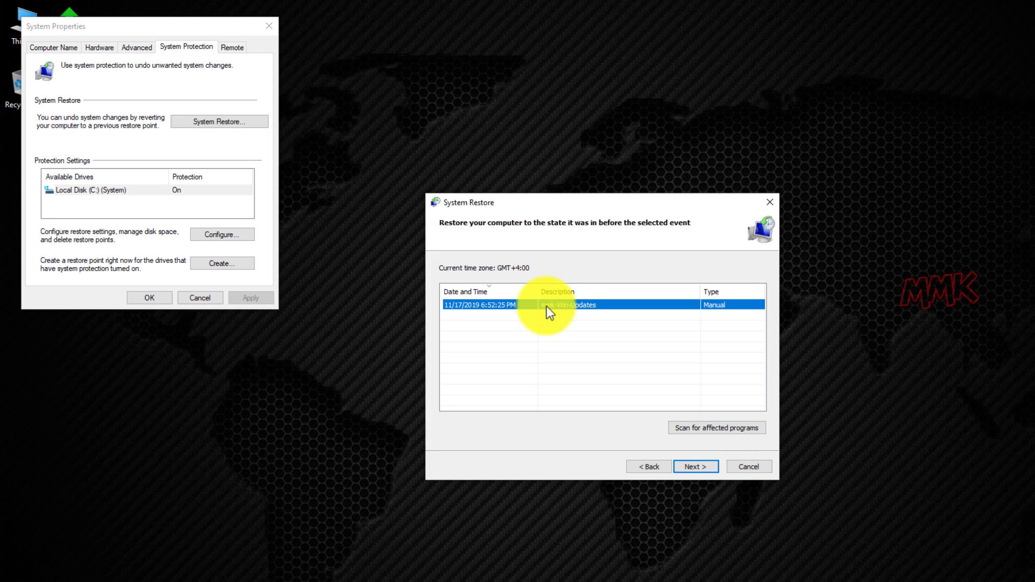
pyautogui.click(747, 465)
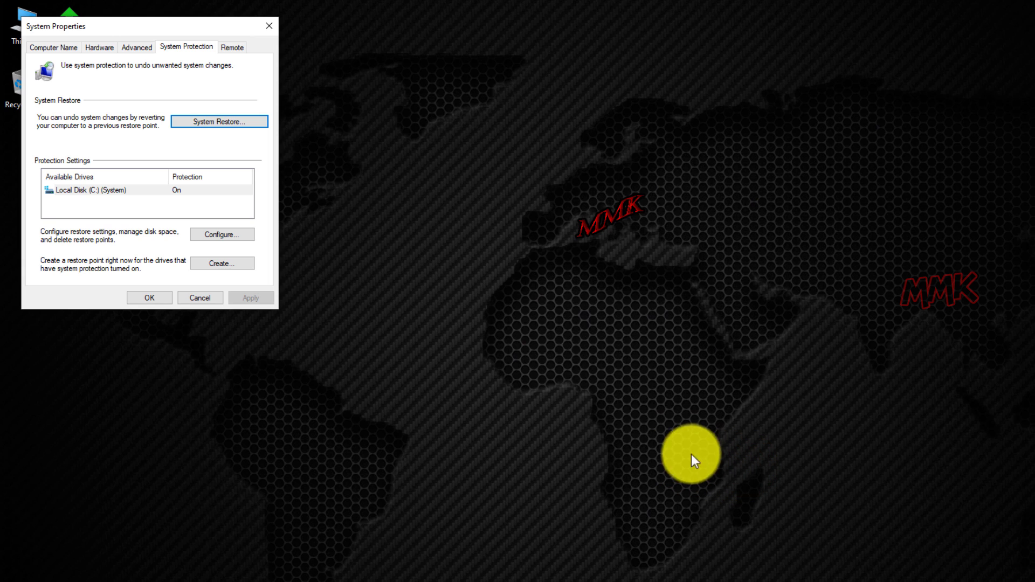
pyautogui.click(154, 297)
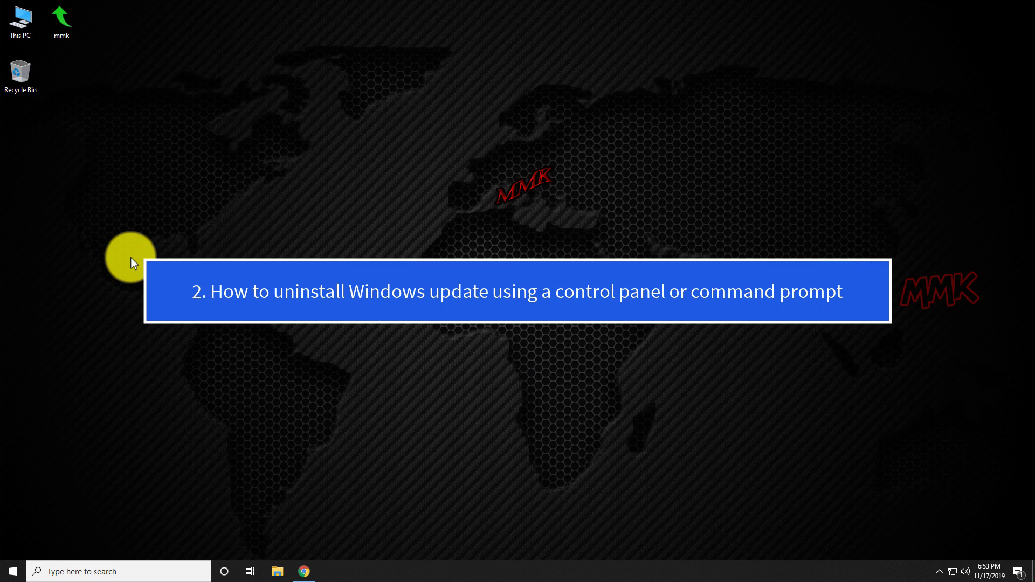
# Search for and open Control Panel, and go to the installed updates list under Programs and Features.
pyautogui.click(136, 573)
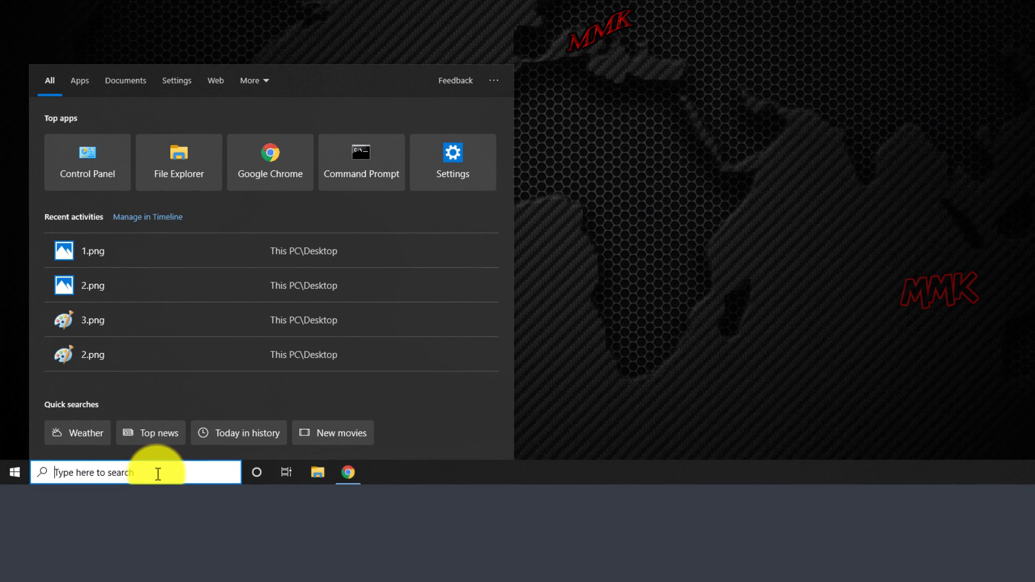
pyautogui.write('control ')
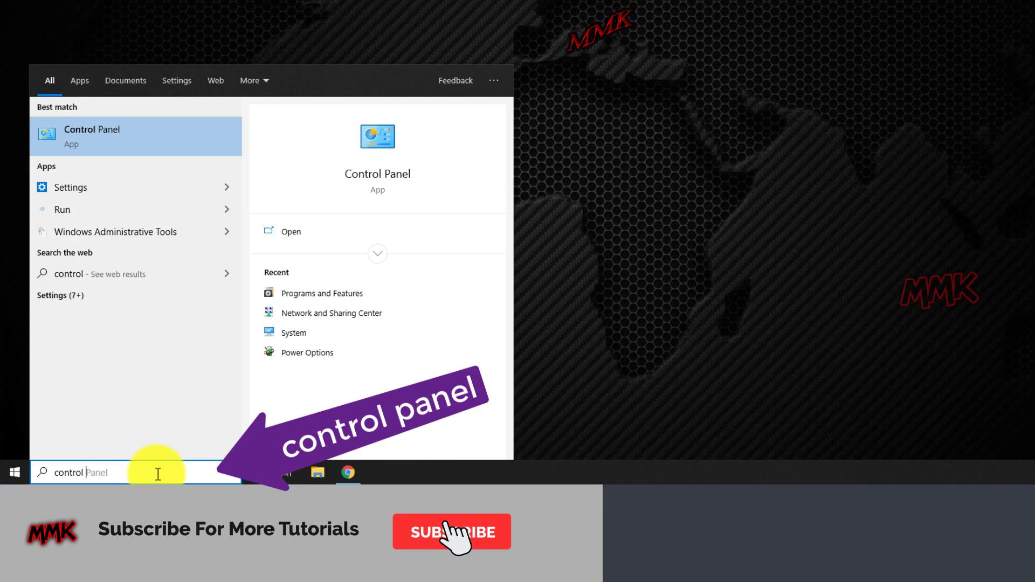
pyautogui.write('panel')
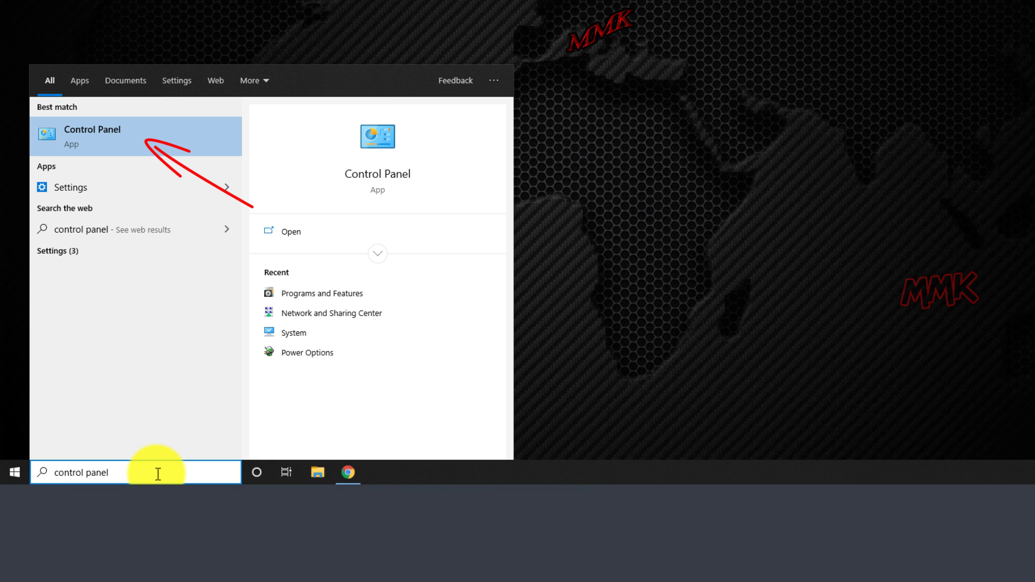
pyautogui.click(142, 138)
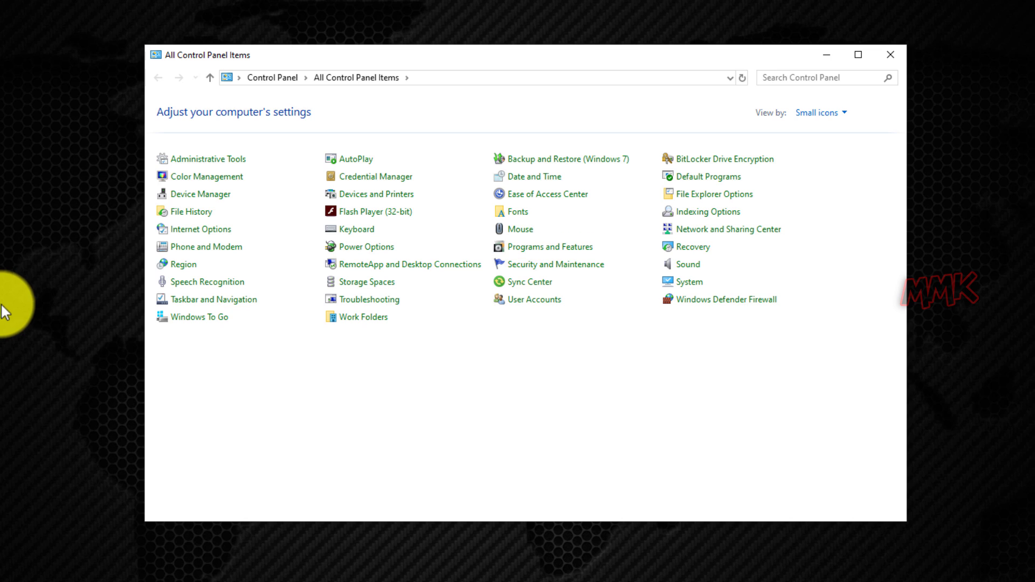
pyautogui.click(531, 251)
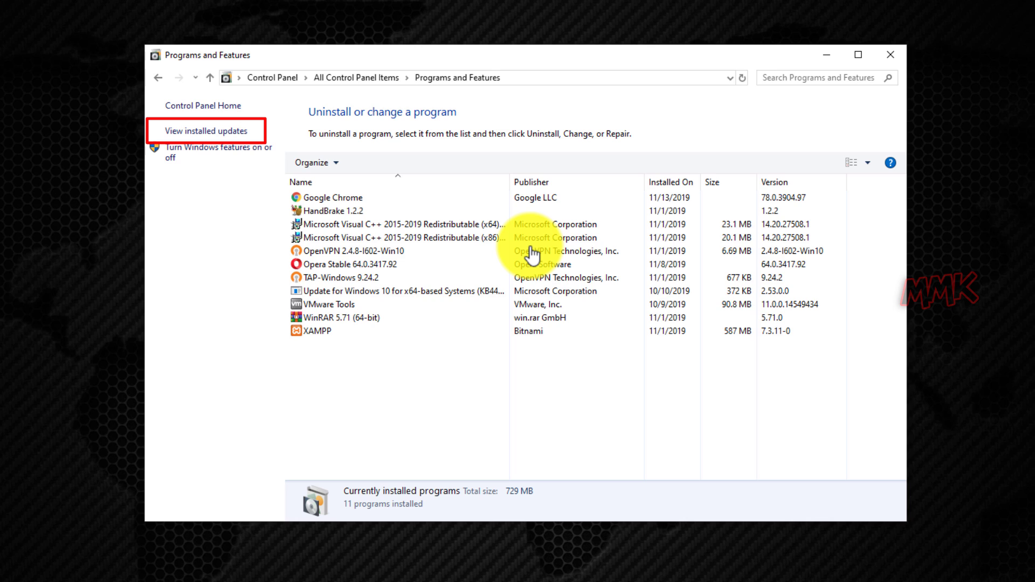
pyautogui.click(208, 132)
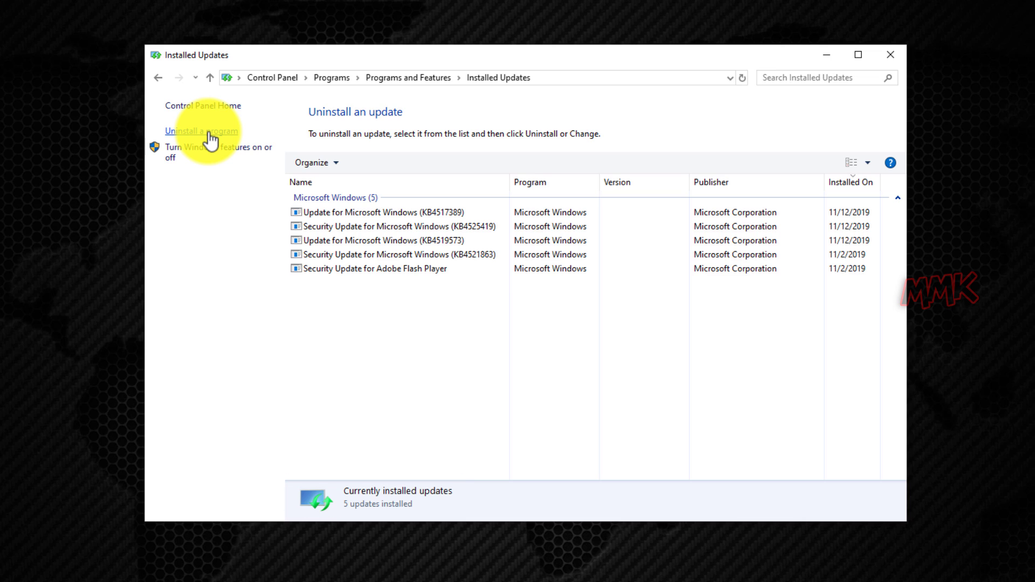
# Inspect which actions are available for update KB4517389 and security update KB4525419.
pyautogui.click(386, 213)
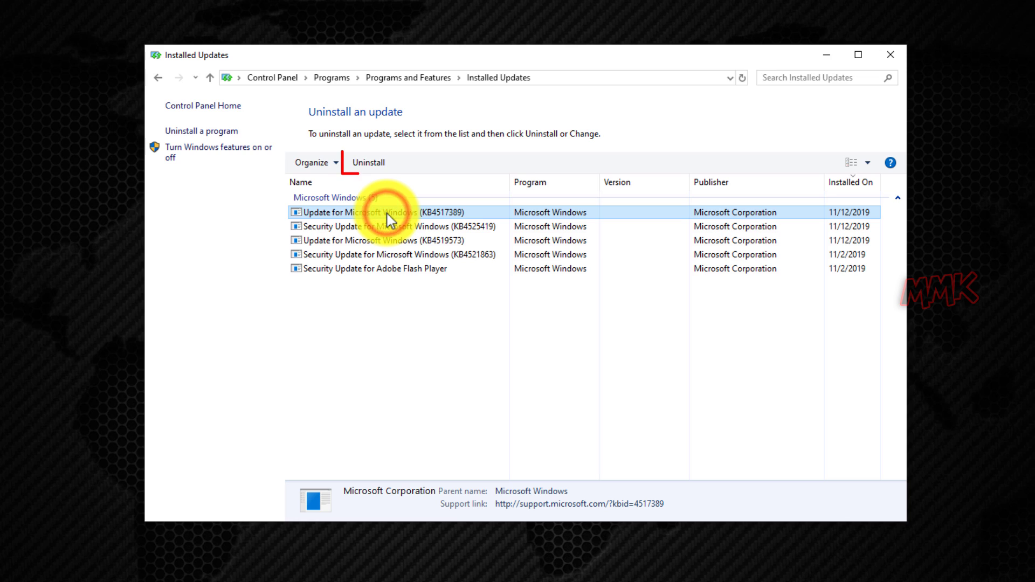
pyautogui.rightClick(388, 214)
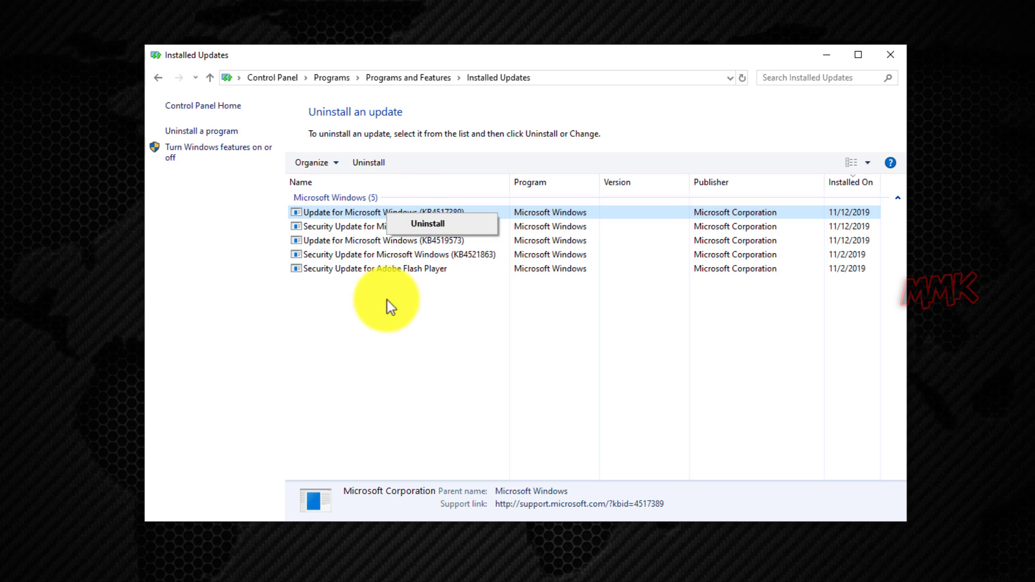
pyautogui.click(406, 337)
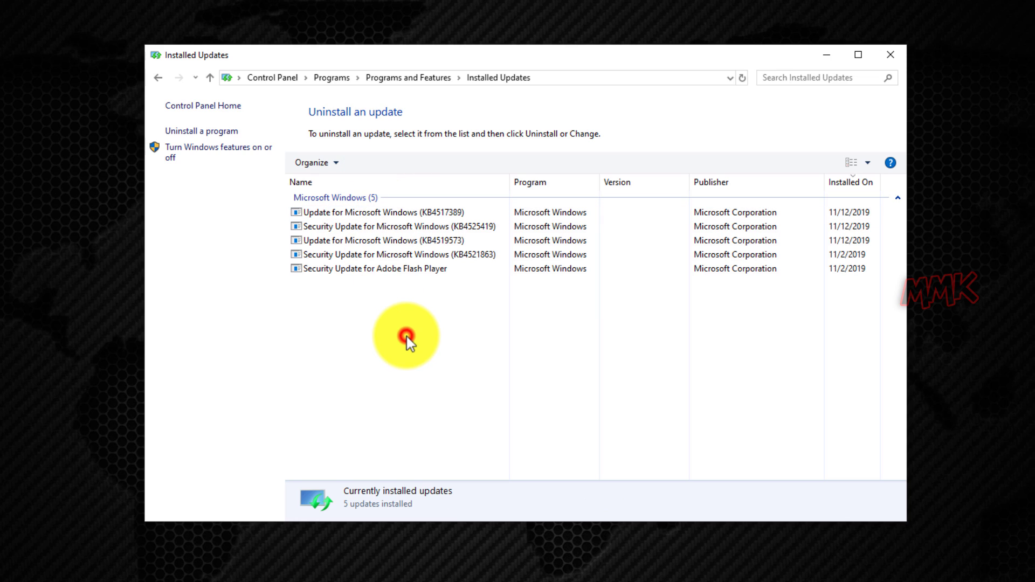
pyautogui.click(392, 229)
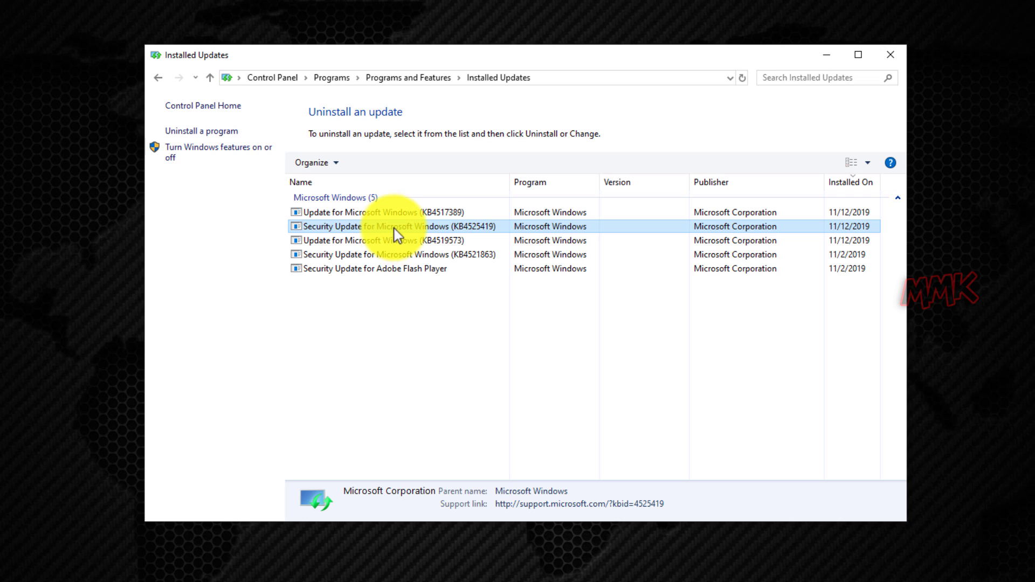
# Uninstall the Update for Microsoft Windows (KB4517389) and confirm the removal.
pyautogui.click(402, 214)
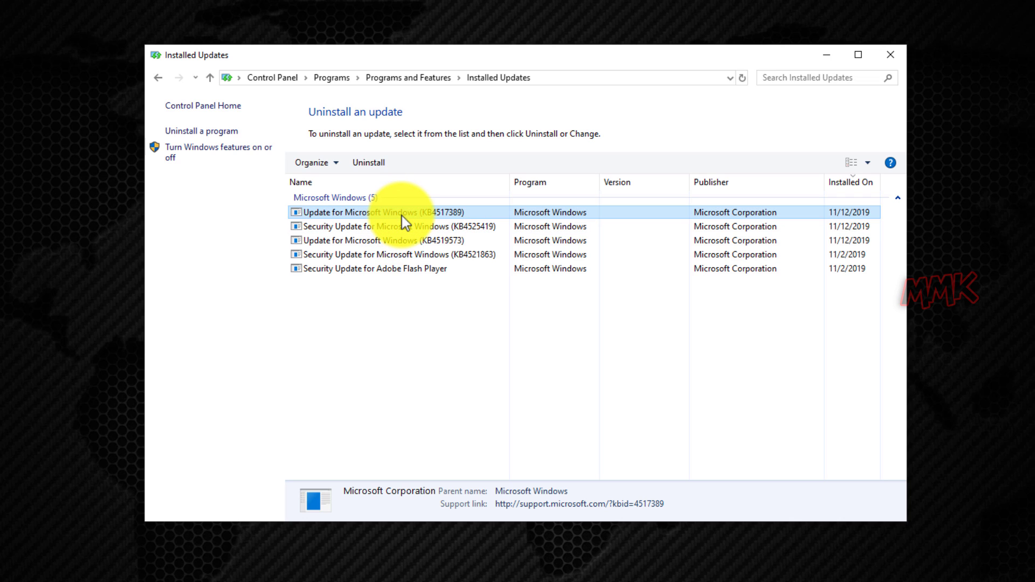
pyautogui.rightClick(403, 216)
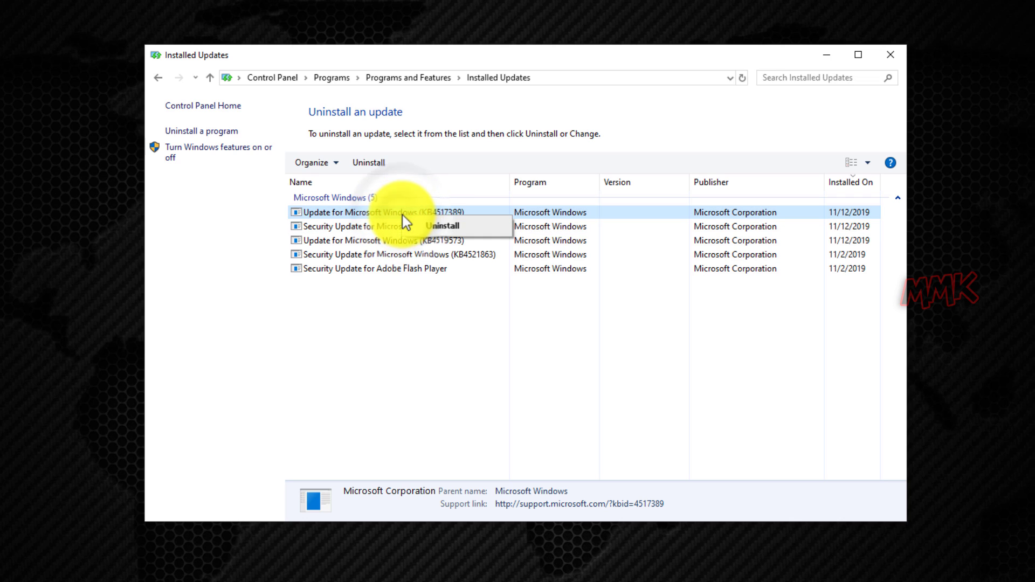
pyautogui.click(437, 231)
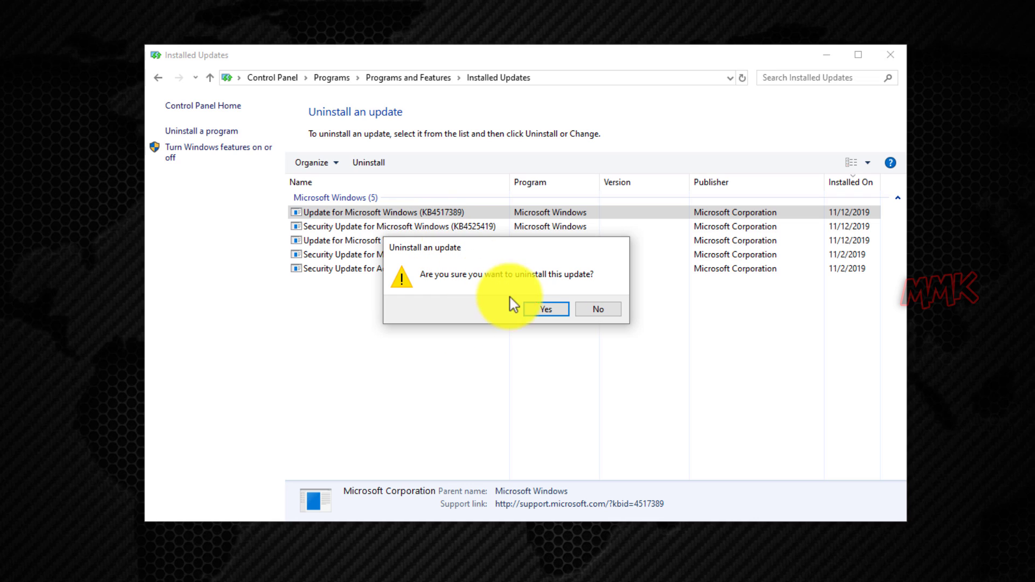
pyautogui.click(545, 312)
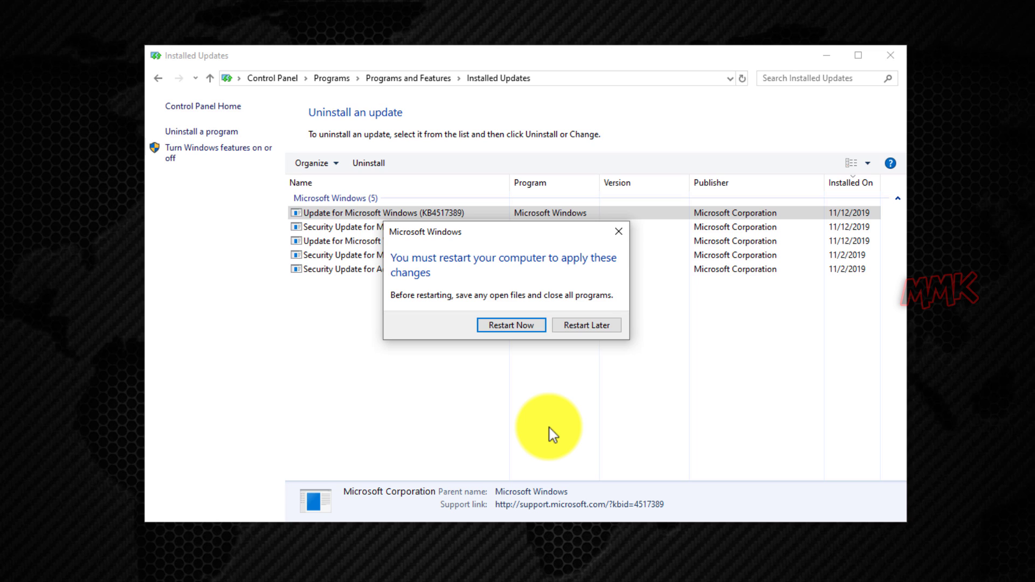
# Postpone the computer restart required by the KB4517389 removal.
pyautogui.click(587, 325)
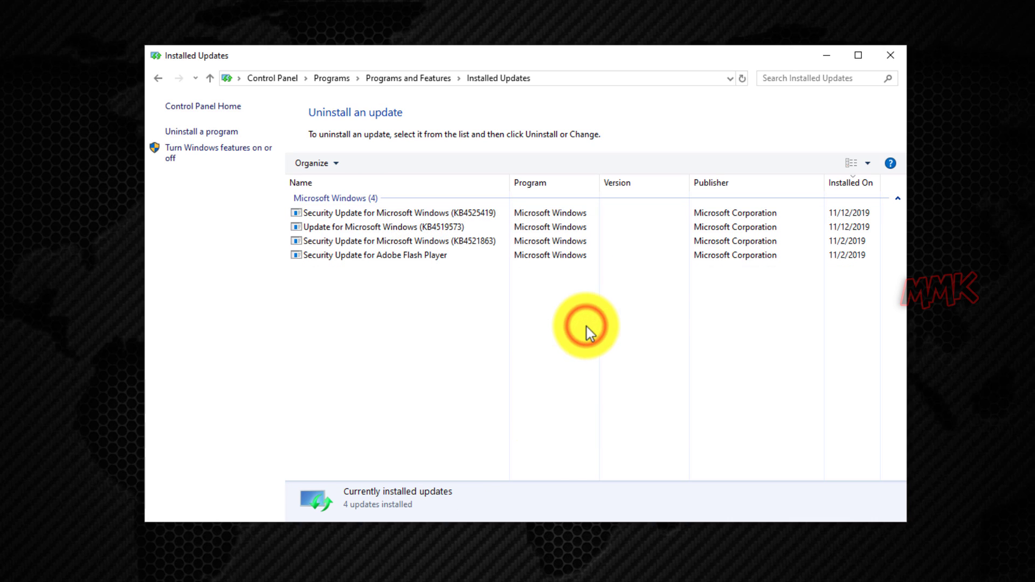
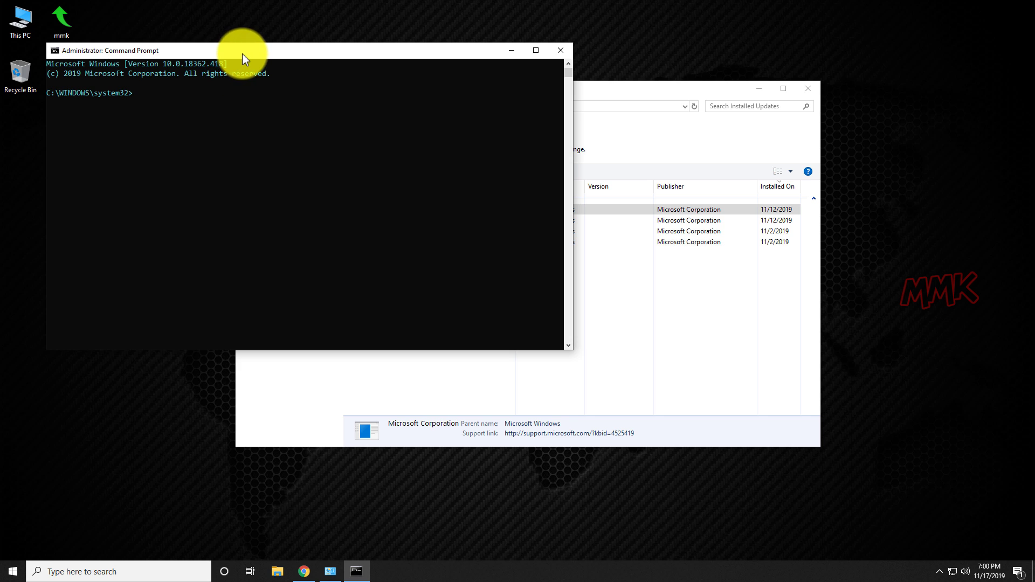
# List the installed updates in the administrator Command Prompt with wmic qfe list brief /format:table.
pyautogui.moveTo(243, 50); pyautogui.dragTo(497, 162)
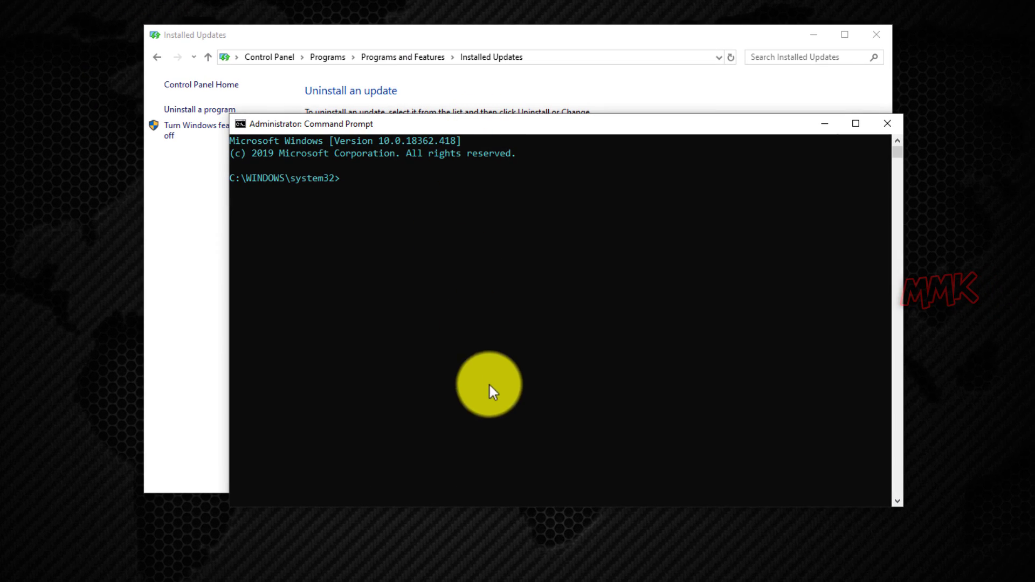
pyautogui.write('wmi')
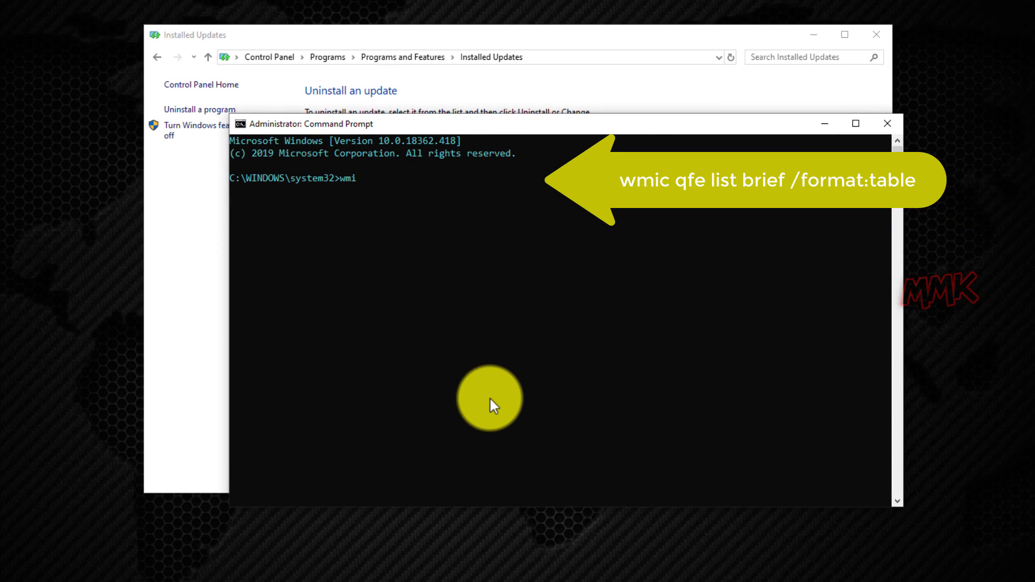
pyautogui.write('c qfe list brief /format:tab')
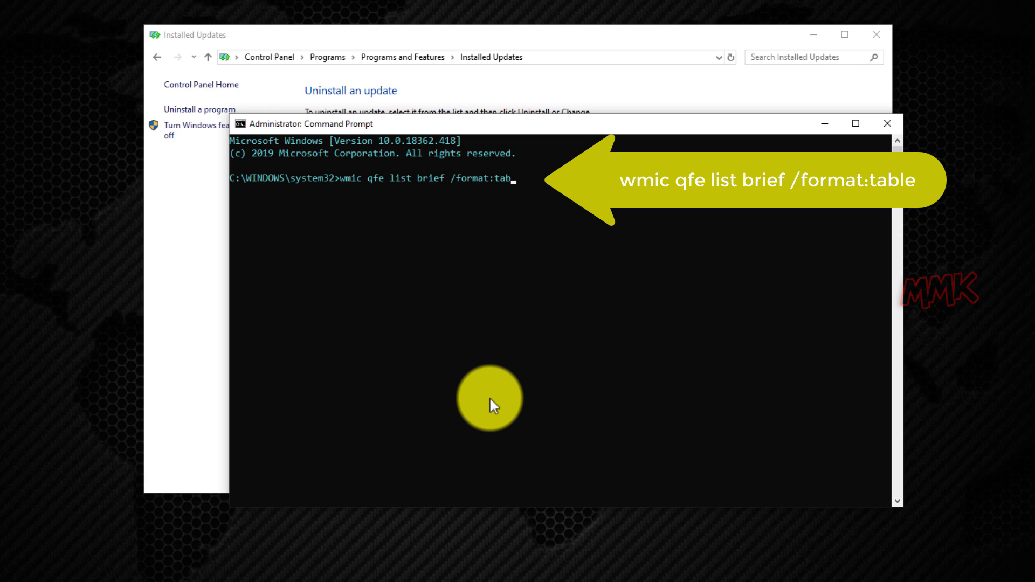
pyautogui.write('le')
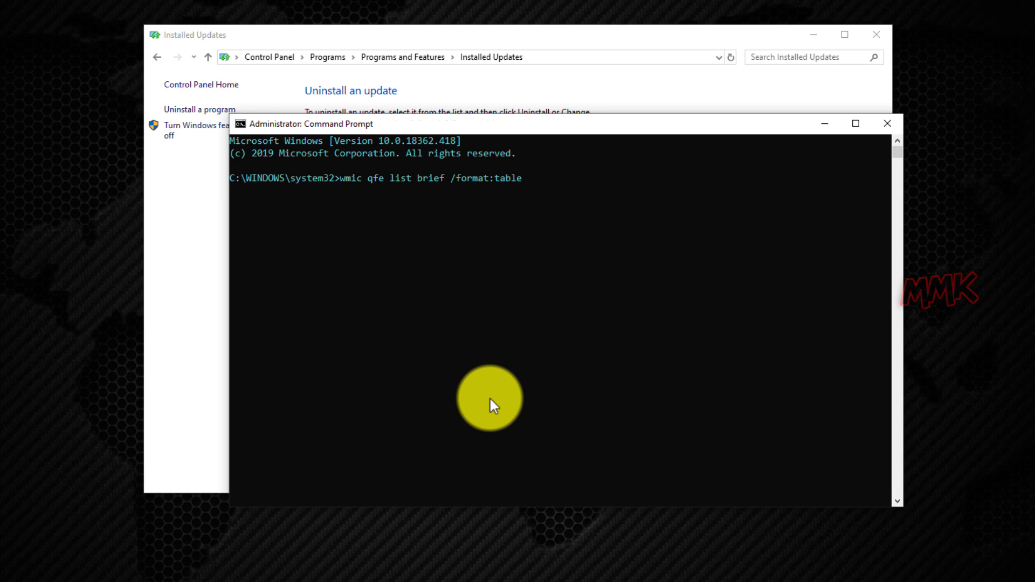
pyautogui.press('Return')
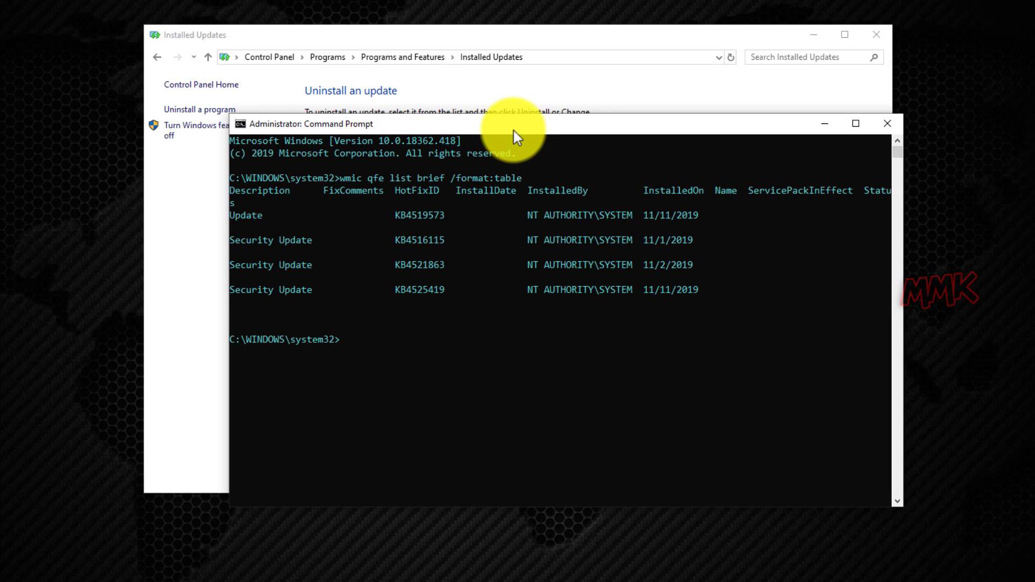
# Compare the HotFixID values in Command Prompt with the KB numbers in the Installed Updates window behind it.
pyautogui.moveTo(512, 128)
pyautogui.mouseDown()
pyautogui.moveTo(454, 216)
pyautogui.moveTo(464, 238)
pyautogui.moveTo(473, 226)
pyautogui.mouseUp()
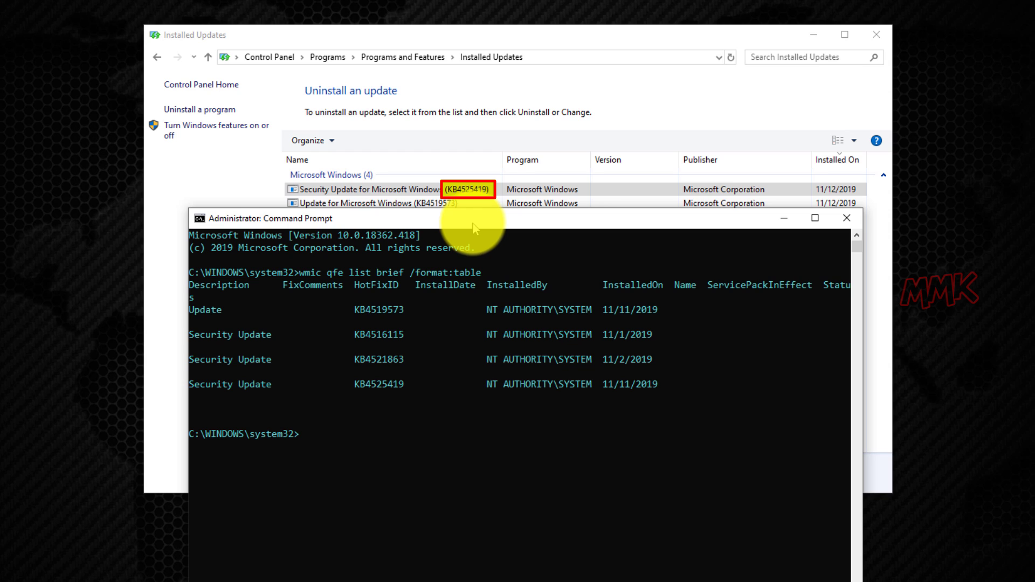
pyautogui.moveTo(472, 226); pyautogui.dragTo(474, 225)
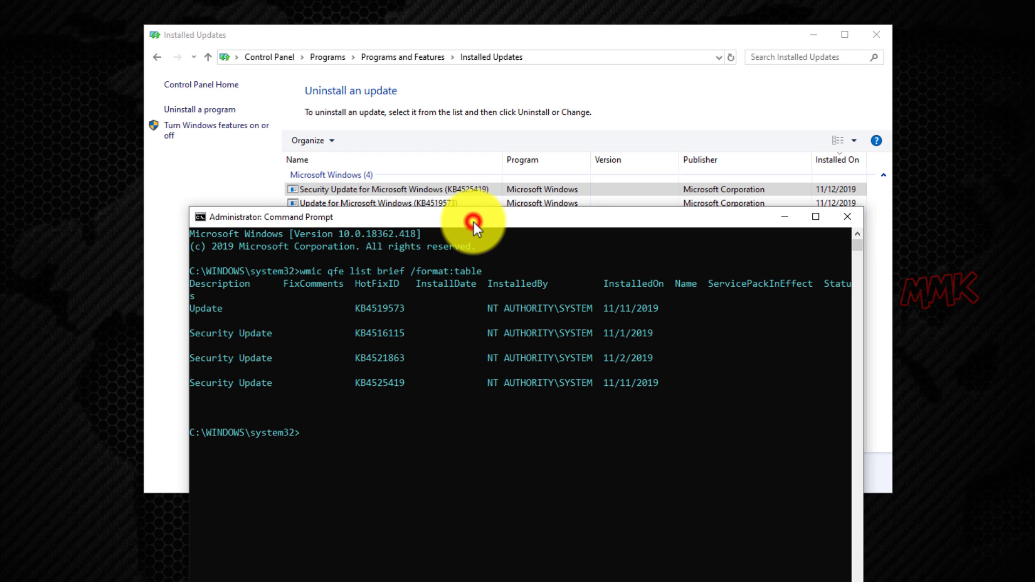
pyautogui.moveTo(473, 220); pyautogui.dragTo(491, 132)
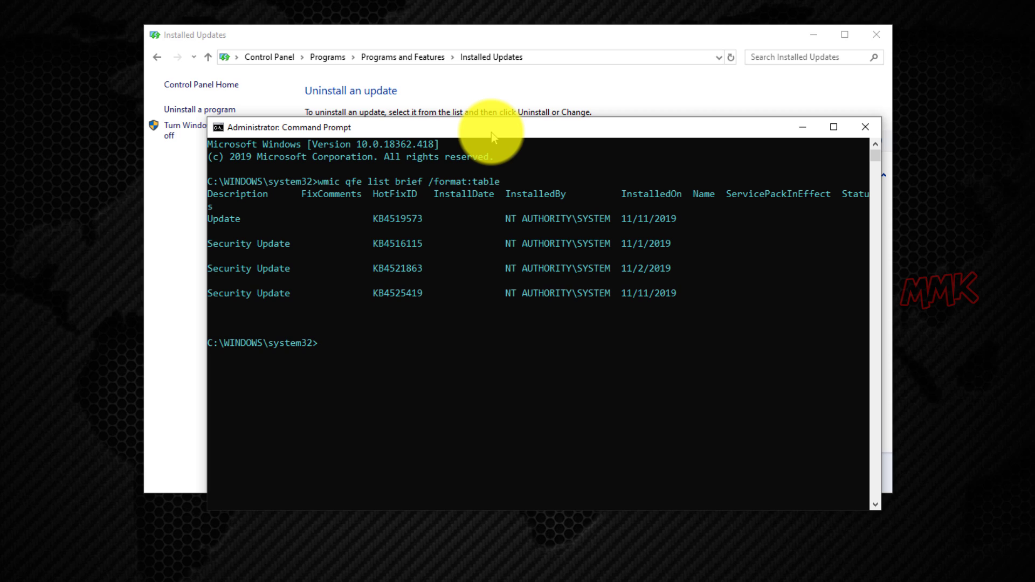
# Enter wusa.exe /uninstall / at the prompt and append the KB4525419 ID copied from the listed updates.
pyautogui.write('wus')
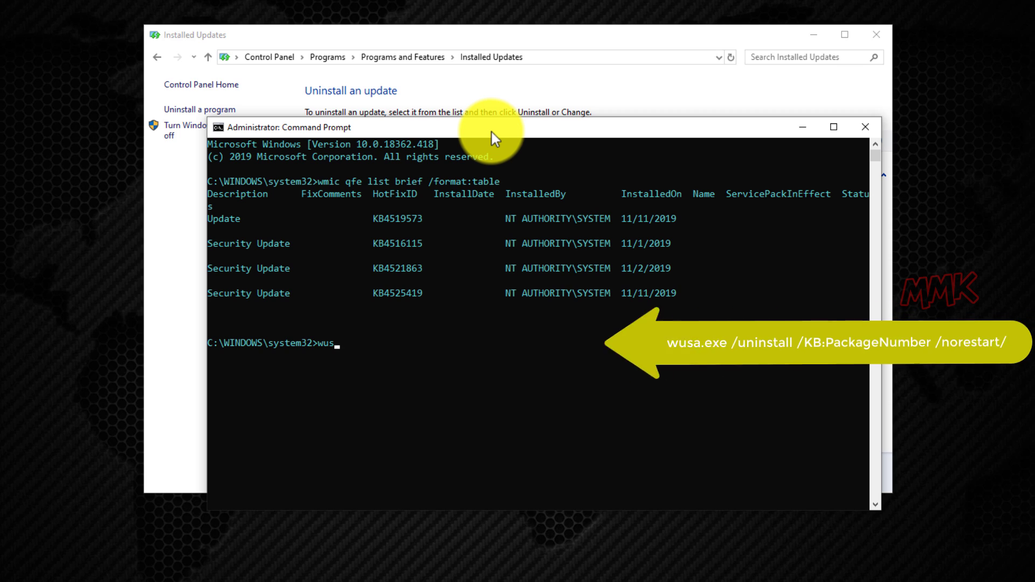
pyautogui.write('a.ex')
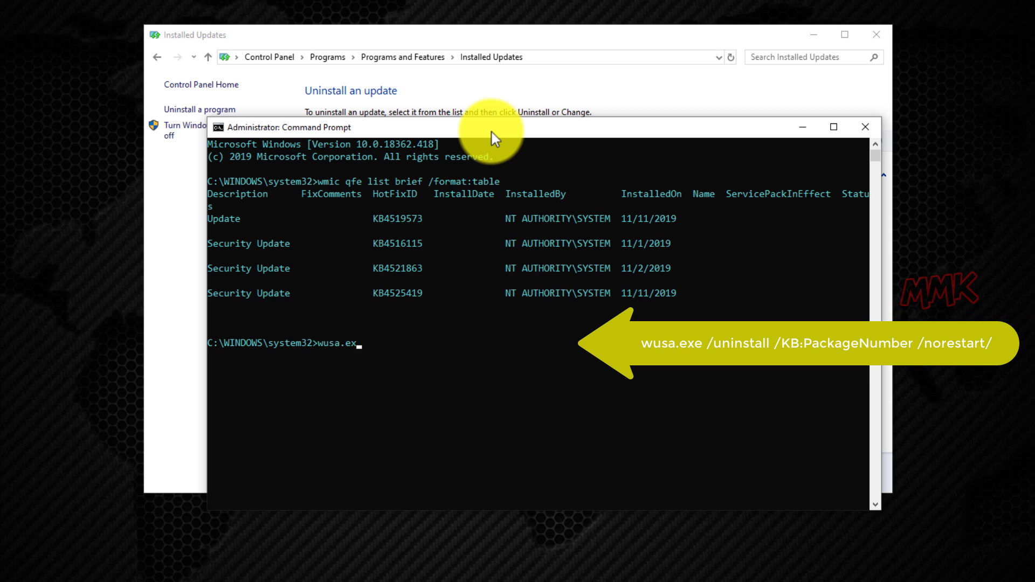
pyautogui.write('e /uninstall /')
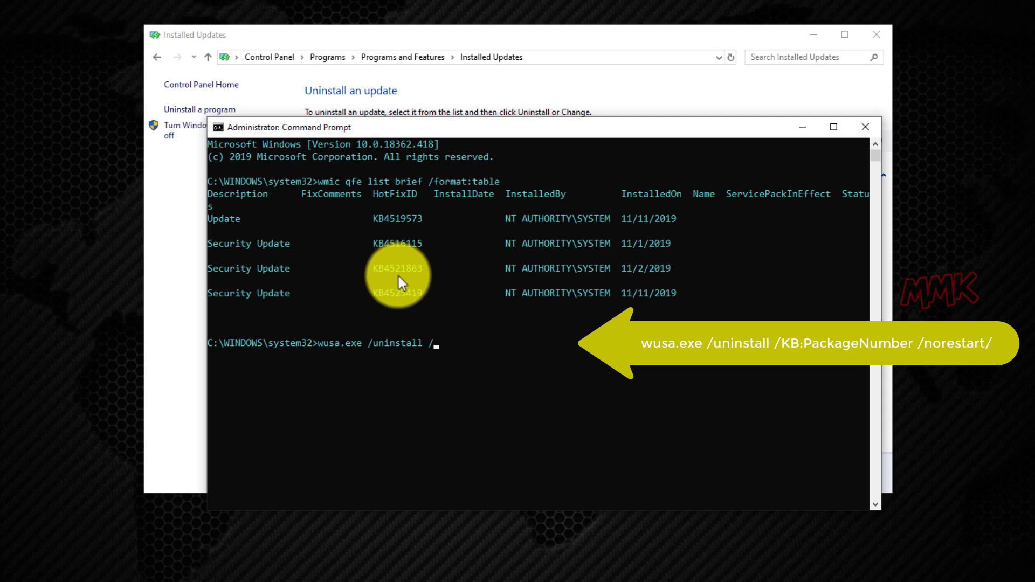
pyautogui.moveTo(376, 296); pyautogui.dragTo(418, 296)
pyautogui.rightClick(408, 292)
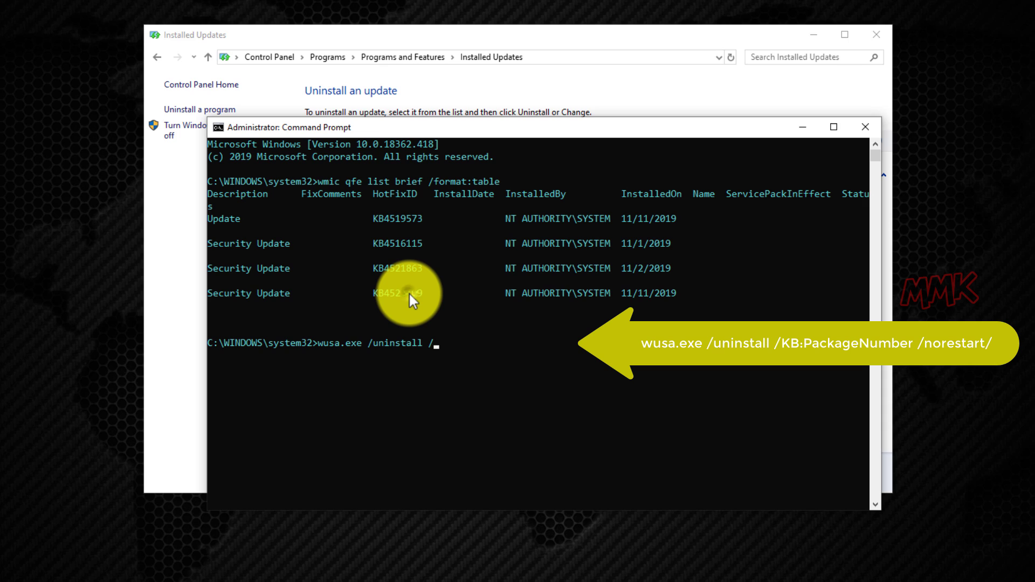
pyautogui.rightClick(441, 343)
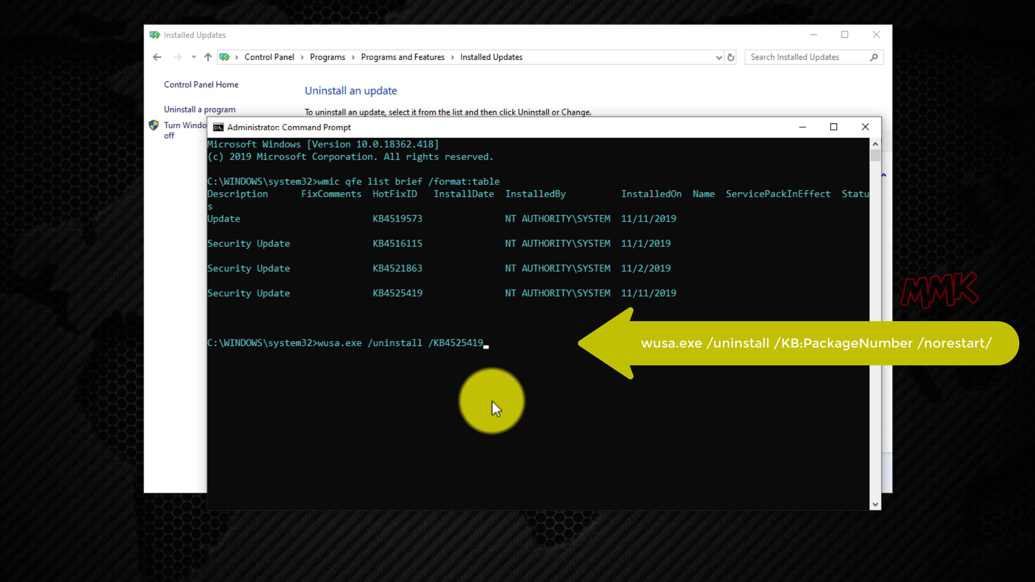
# Complete the command as wusa.exe /uninstall /KB:4525419 /norestart and run it to try to remove the update.
pyautogui.press('Left')
pyautogui.press('Left')
pyautogui.press('Left')
pyautogui.press('Left')
pyautogui.press('Left')
pyautogui.press('Left')
pyautogui.press('Left')
pyautogui.write(':')
pyautogui.press('Right')
pyautogui.press('Right')
pyautogui.press('Right')
pyautogui.press('Right')
pyautogui.press('Right')
pyautogui.write('/norestart')
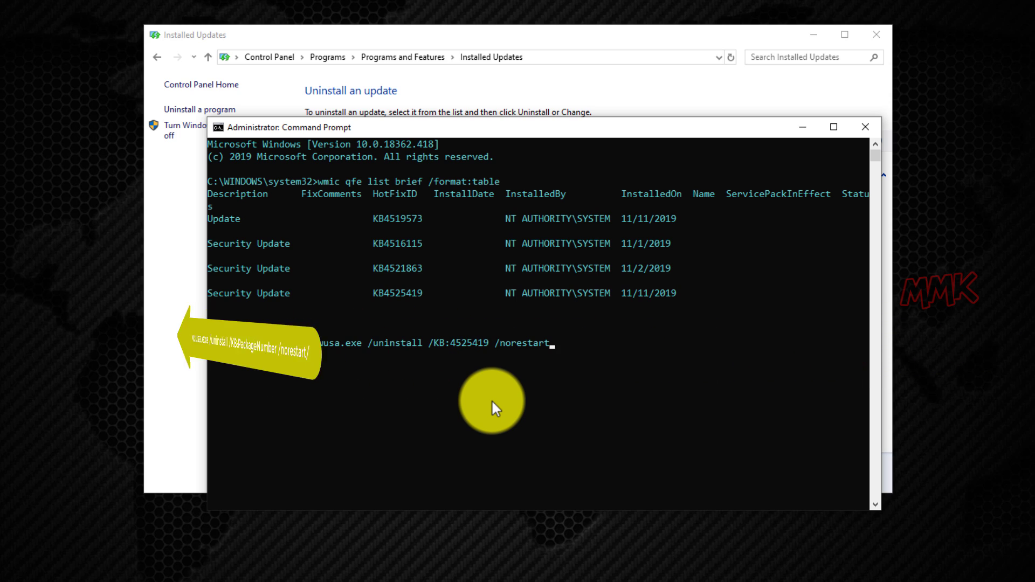
pyautogui.press('Return')
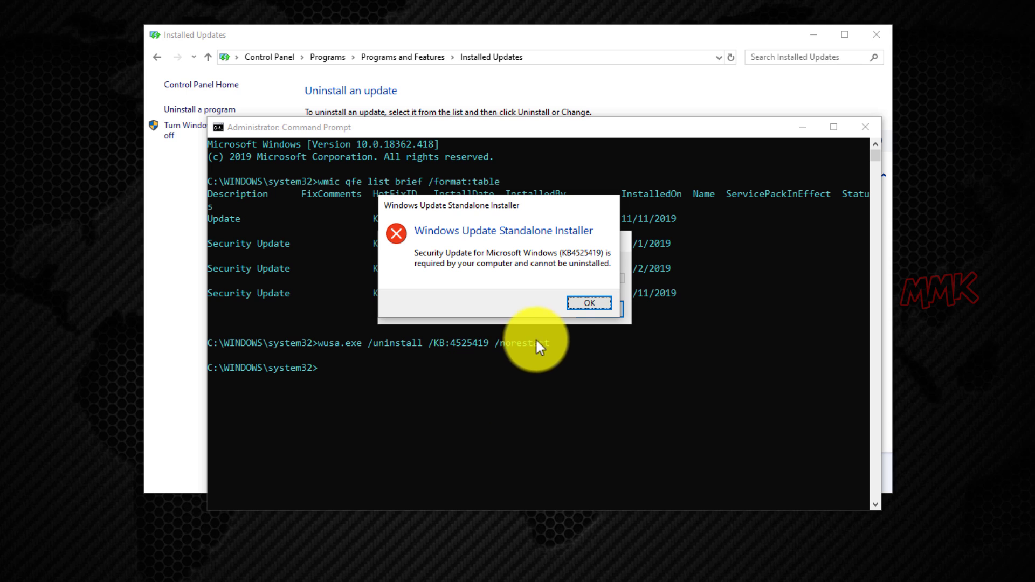
# Dismiss the Windows Update Standalone Installer dialog and minimize the Command Prompt and Installed Updates windows.
pyautogui.click(573, 305)
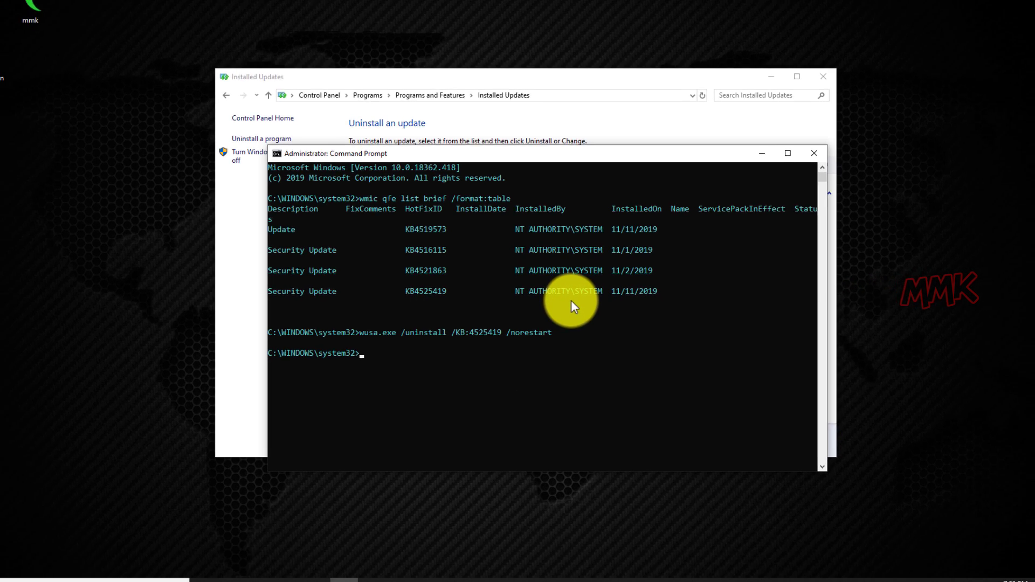
pyautogui.click(749, 162)
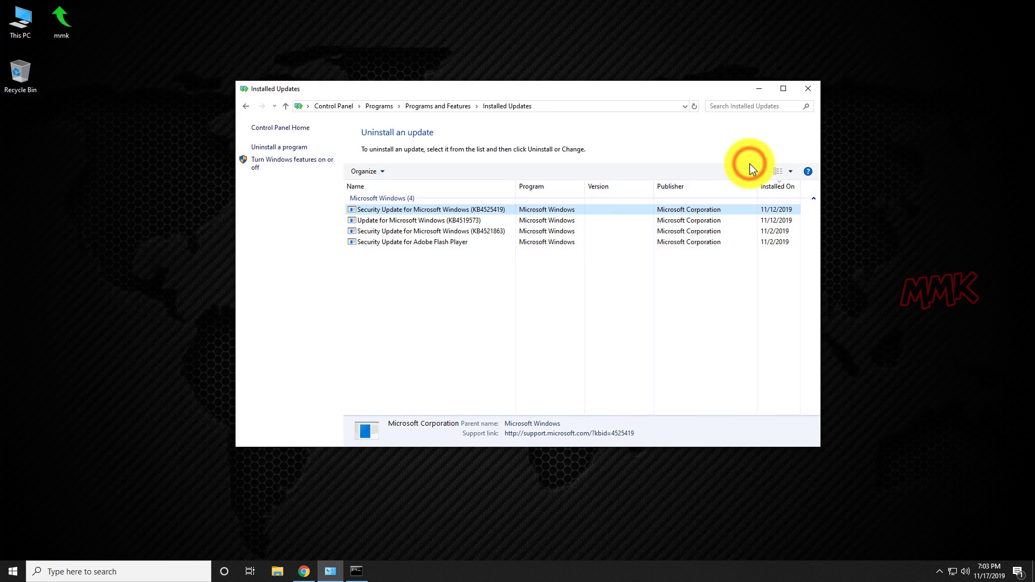
pyautogui.click(759, 87)
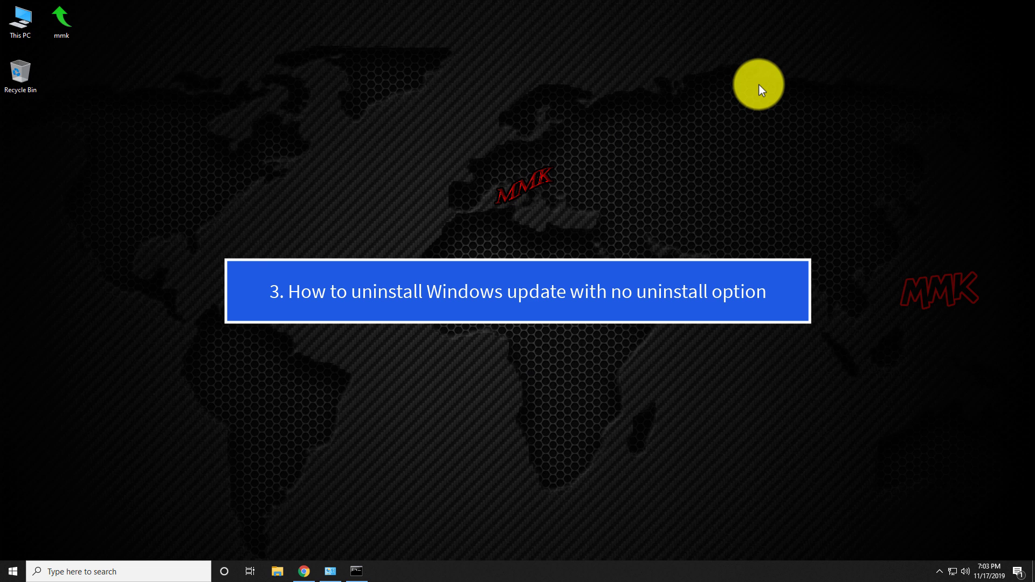
# Switch to Chrome, search Google for notepad++ and open the Downloads page of the Notepad++ site.
pyautogui.click(308, 570)
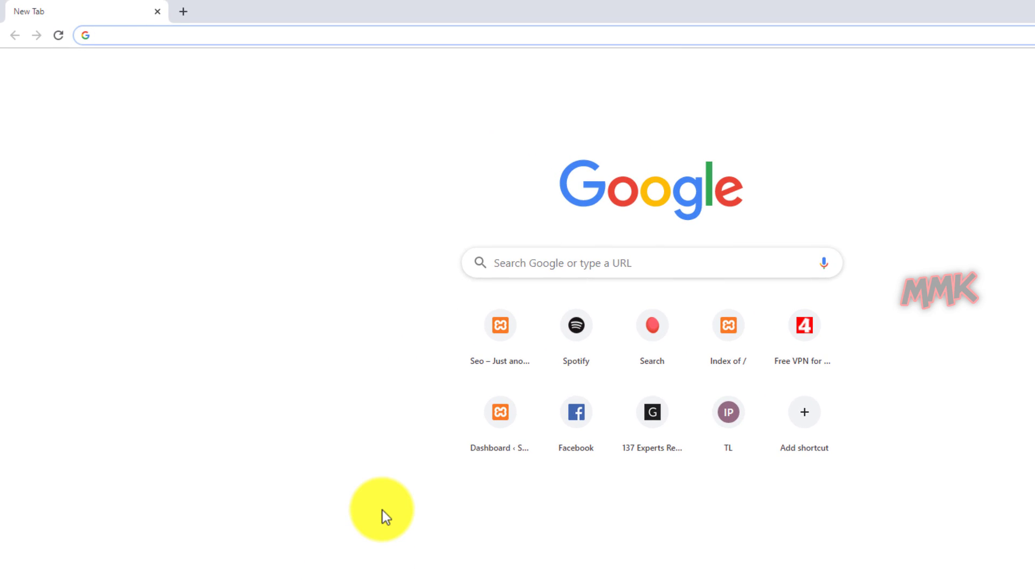
pyautogui.write('note')
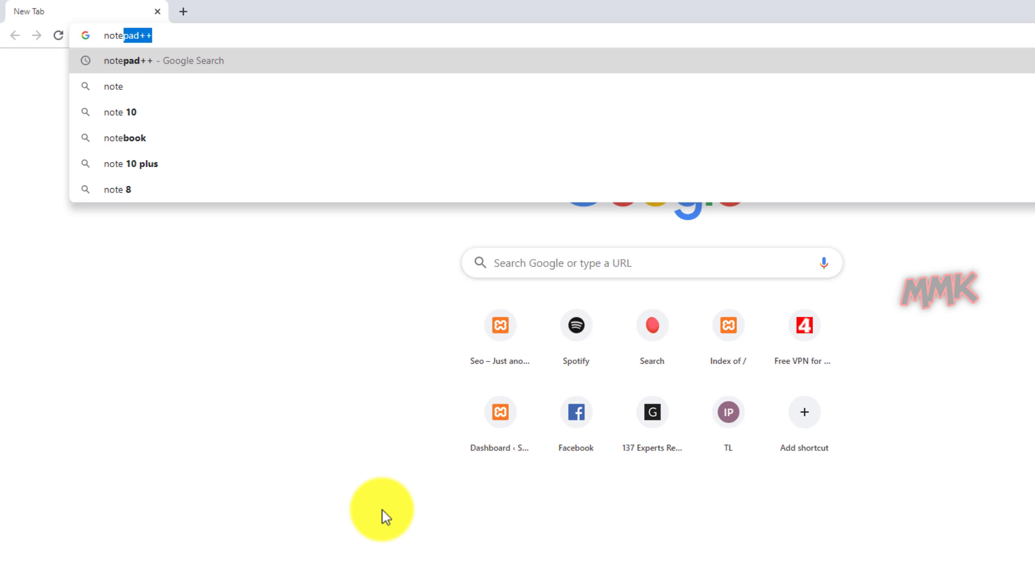
pyautogui.write('pad++')
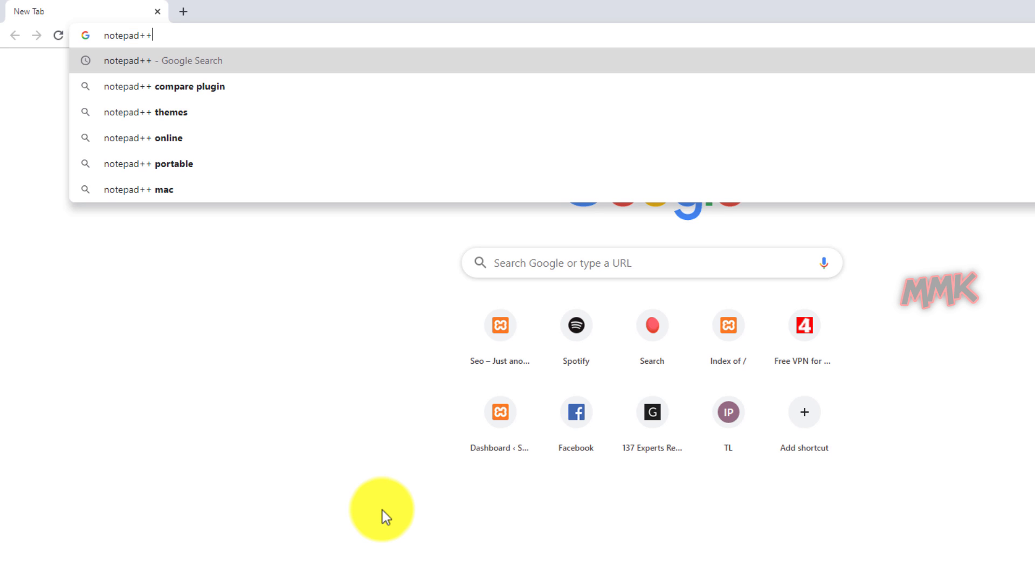
pyautogui.press('Return')
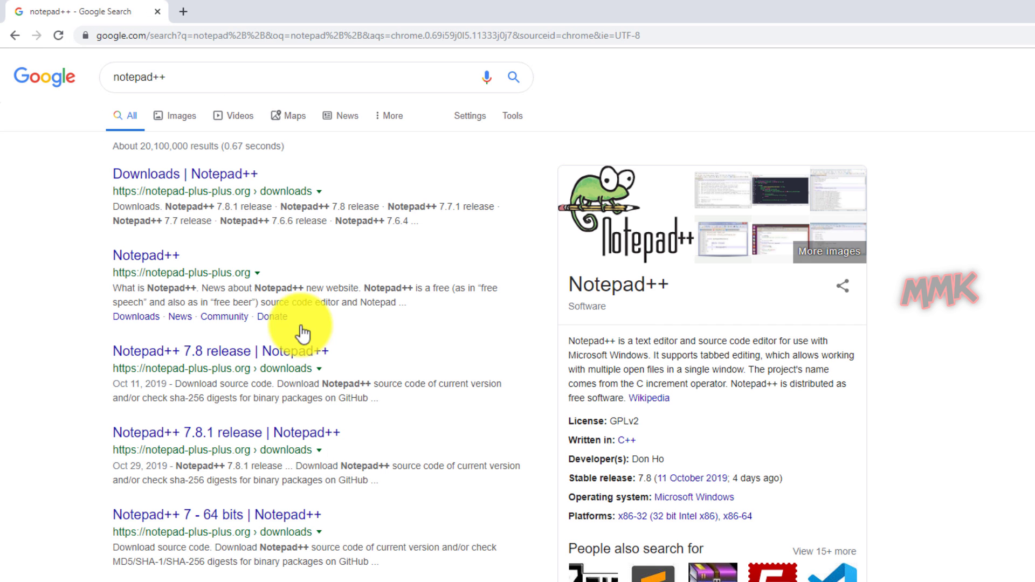
pyautogui.click(212, 173)
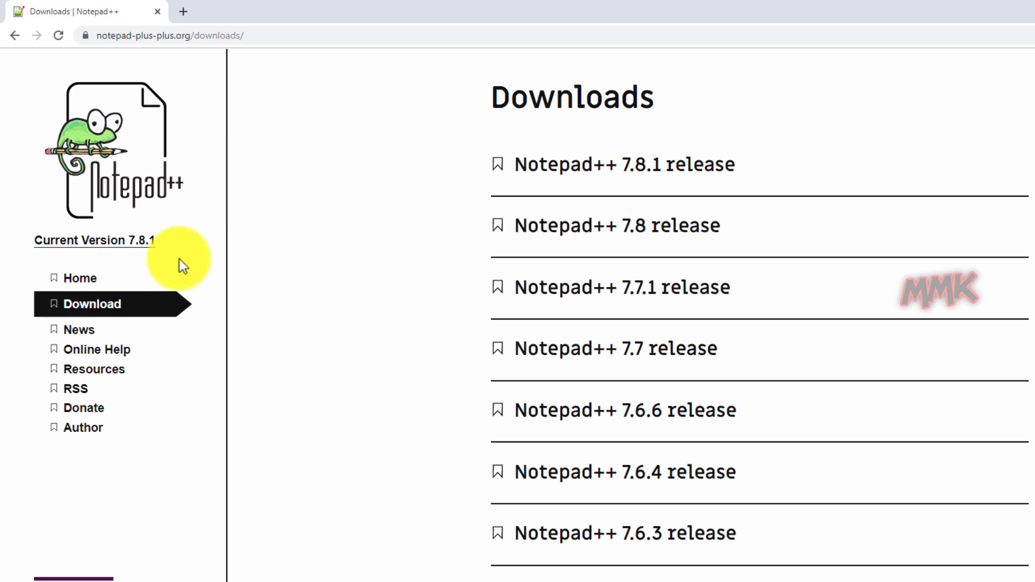
pyautogui.click(107, 301)
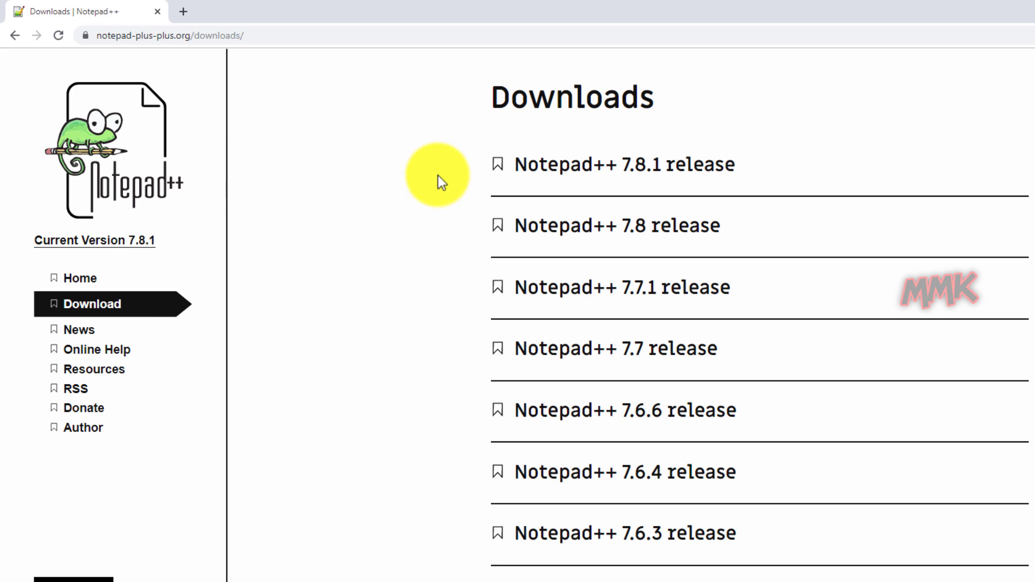
# Download the 32-bit x86 installer of the Notepad++ 7.8.1 release to the desktop, accepting the site's cookie notice, and minimize the browser.
pyautogui.click(589, 165)
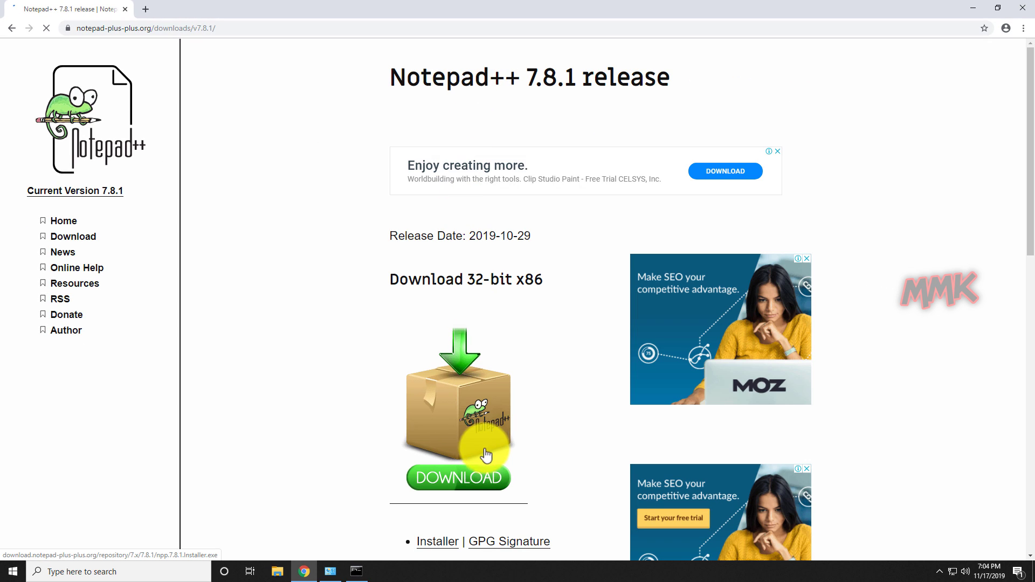
pyautogui.click(455, 469)
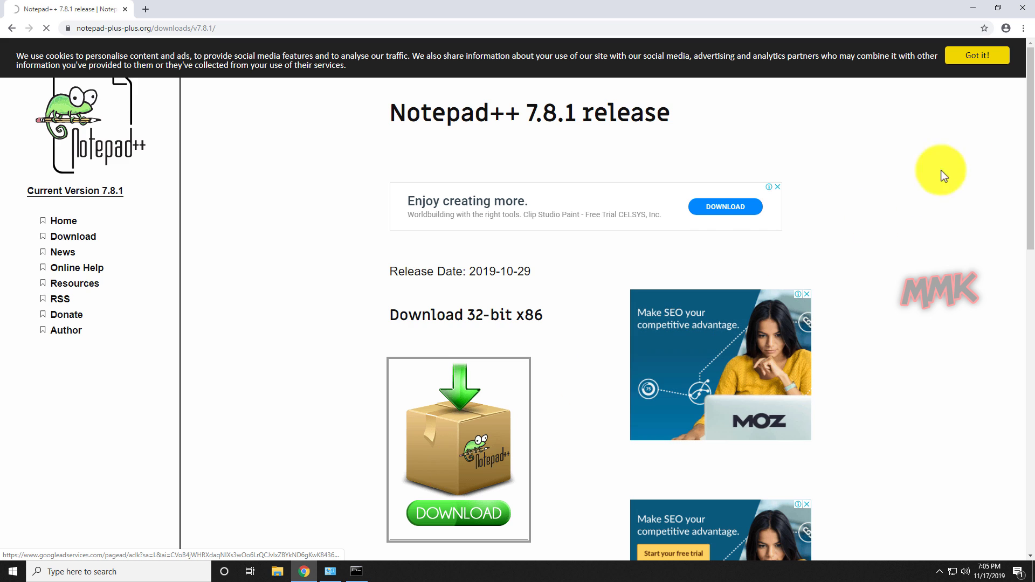
pyautogui.click(973, 57)
pyautogui.click(460, 477)
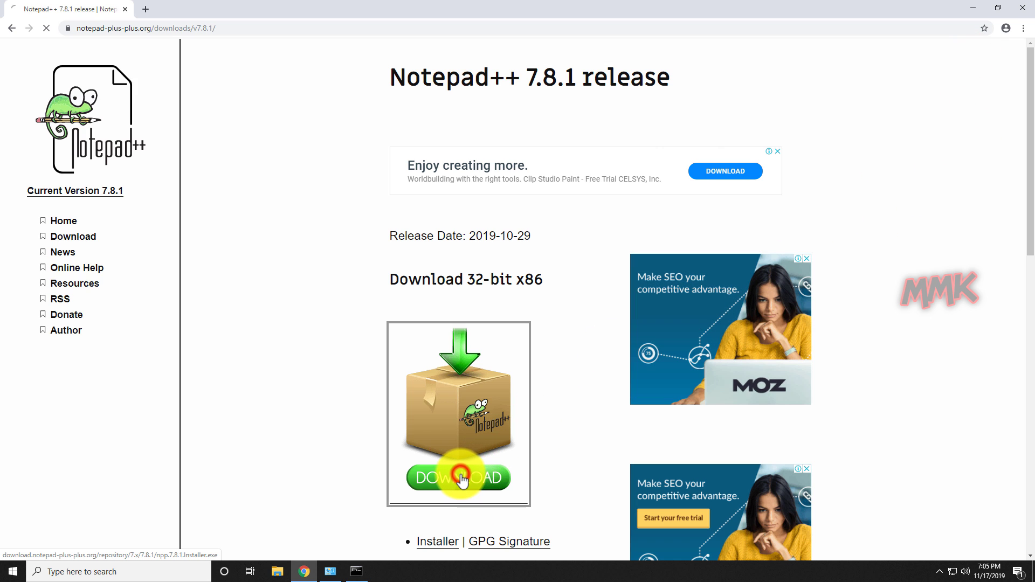
pyautogui.click(671, 322)
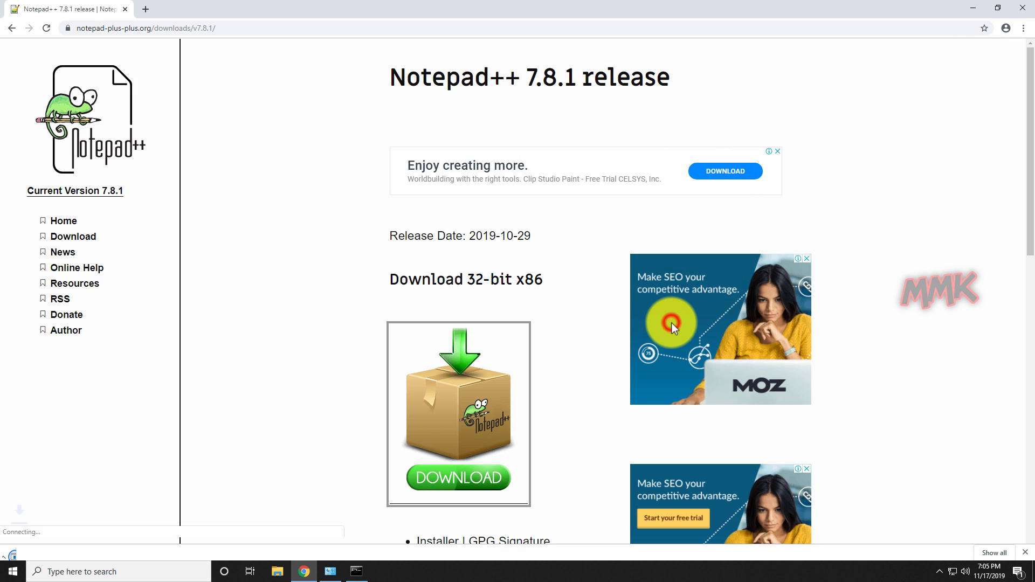
pyautogui.click(972, 8)
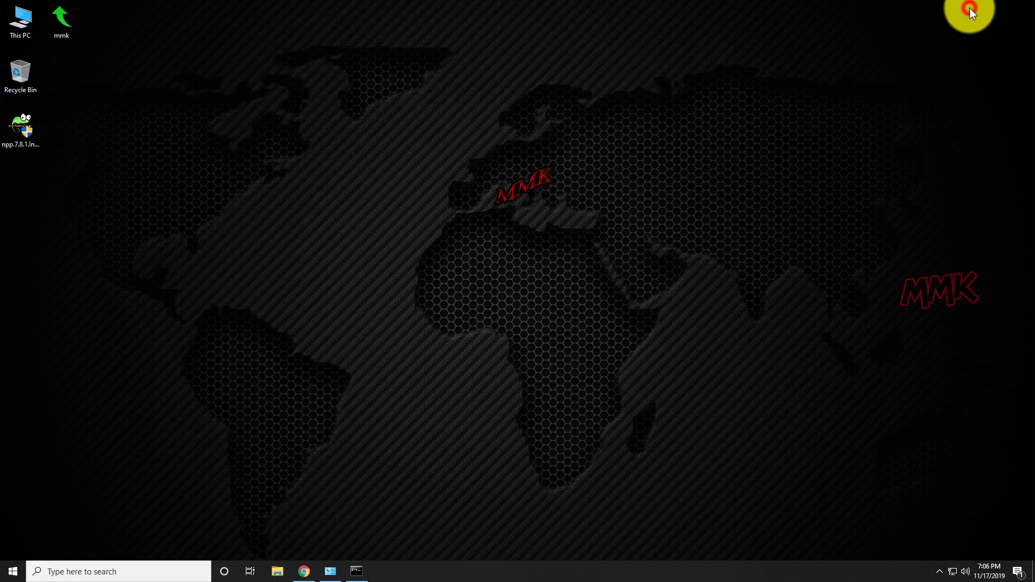
# Install Notepad++ v7.8.1 from the desktop installer, accepting the license and default components, and finish setup without running the program.
pyautogui.doubleClick(32, 129)
pyautogui.click(521, 308)
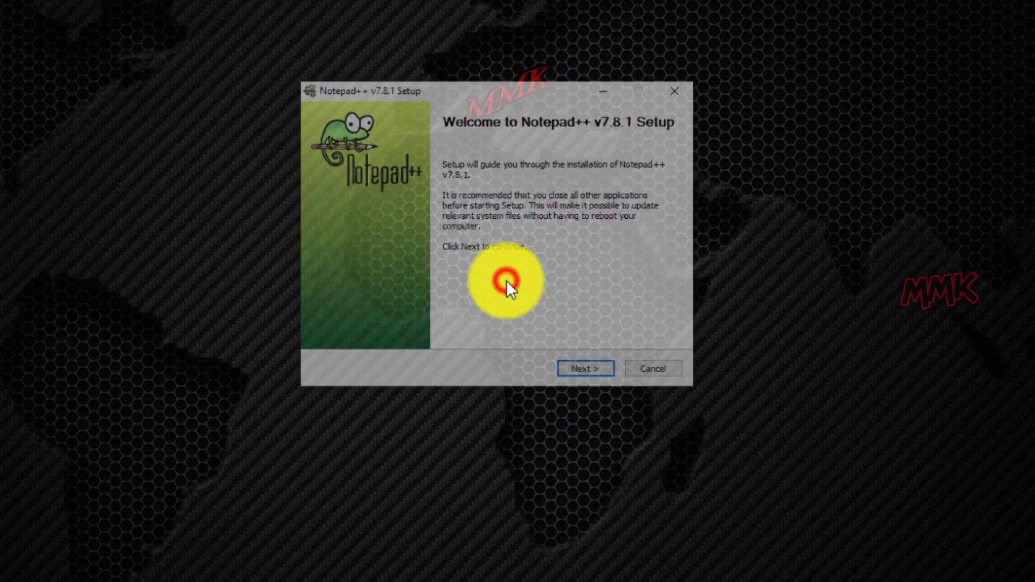
pyautogui.click(583, 371)
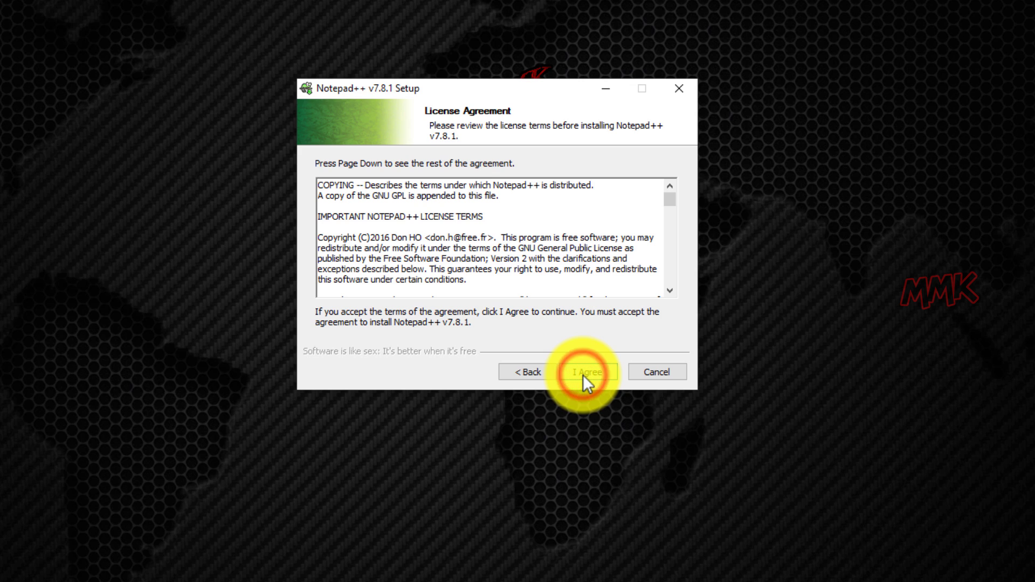
pyautogui.click(583, 373)
pyautogui.click(584, 373)
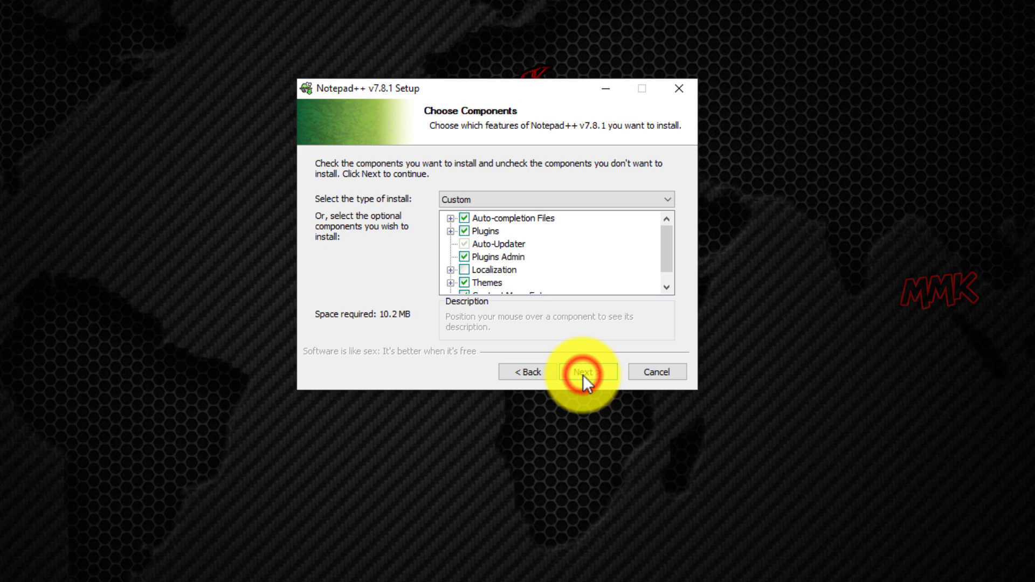
pyautogui.click(583, 373)
pyautogui.click(583, 373)
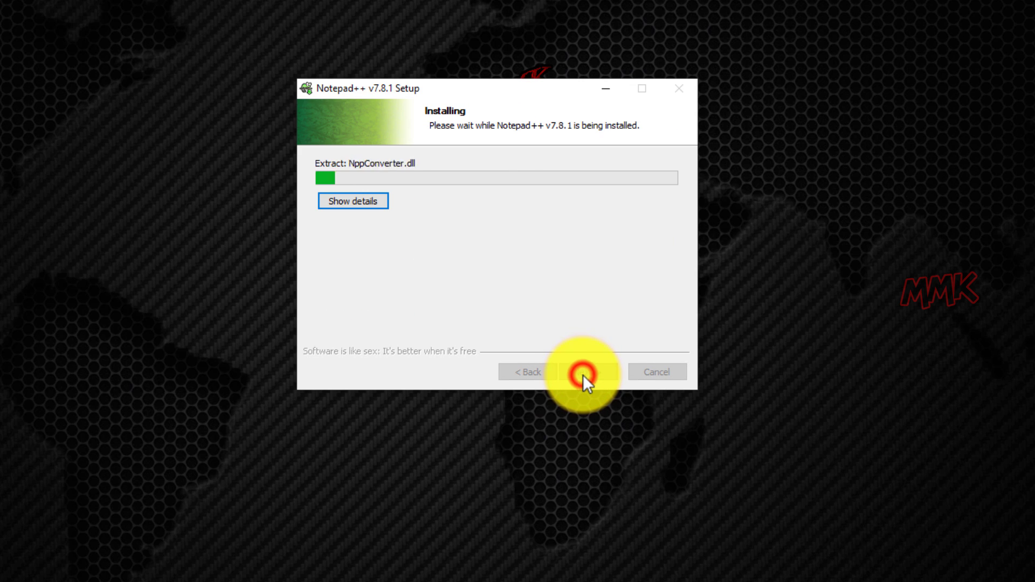
pyautogui.click(583, 374)
pyautogui.click(448, 223)
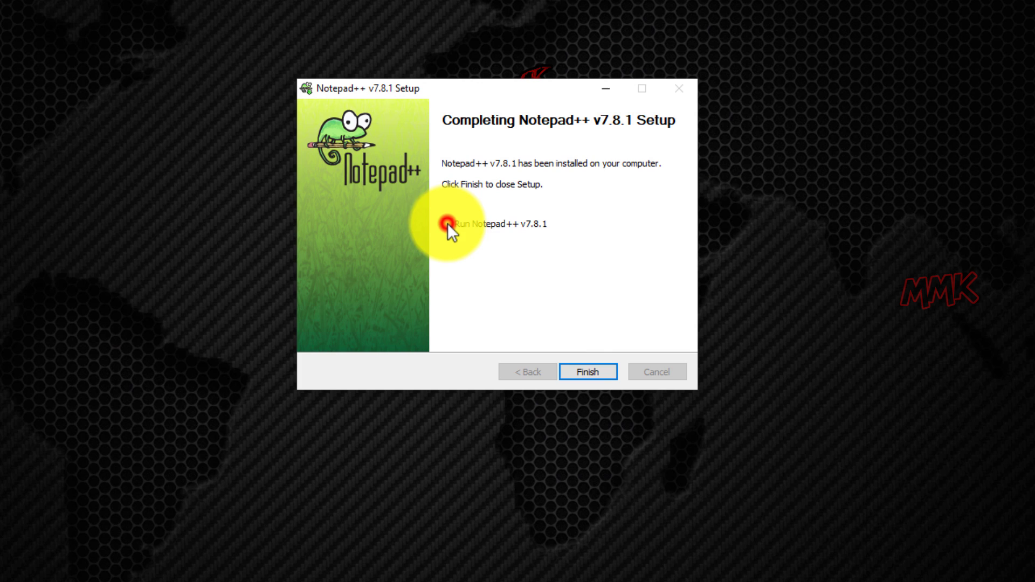
pyautogui.click(575, 372)
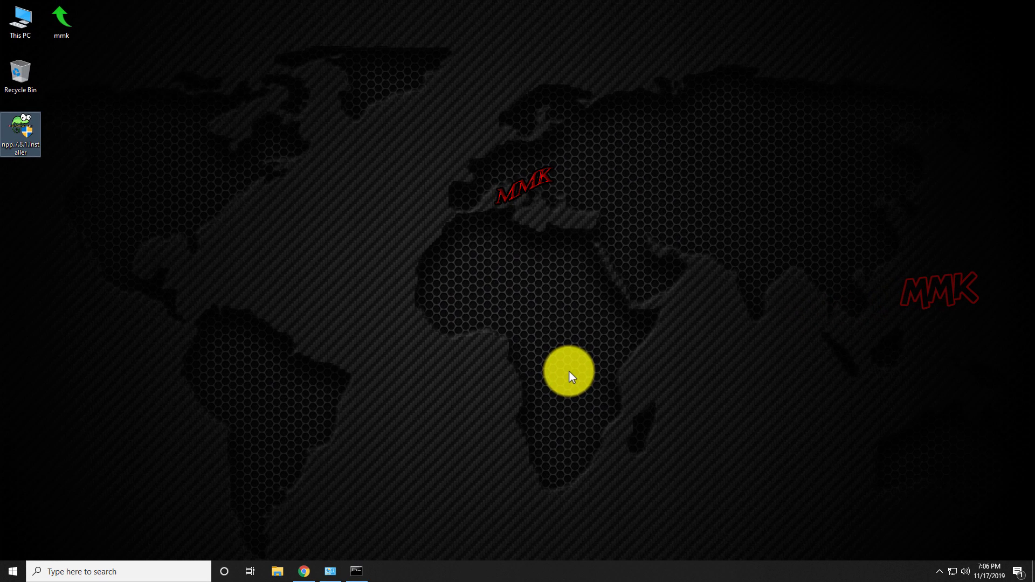
# Browse from This PC to the folder C:\Windows\servicing\Packages.
pyautogui.doubleClick(12, 20)
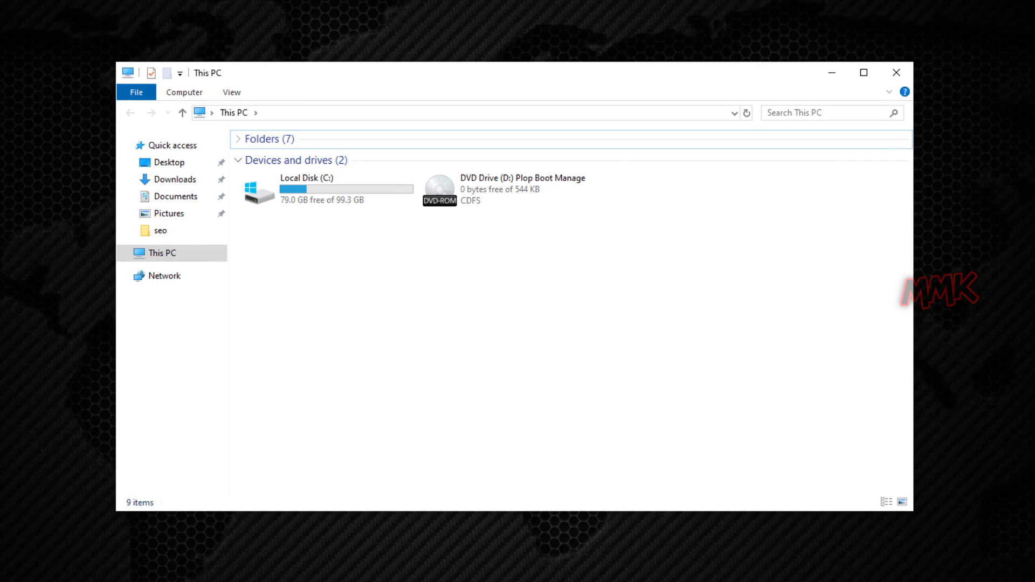
pyautogui.doubleClick(274, 196)
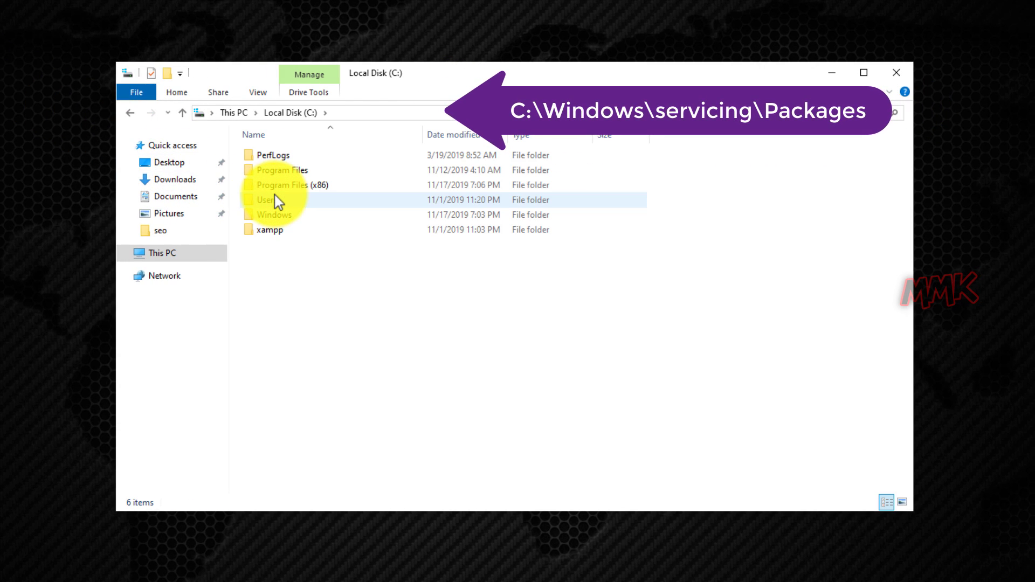
pyautogui.click(282, 215)
pyautogui.doubleClick(282, 216)
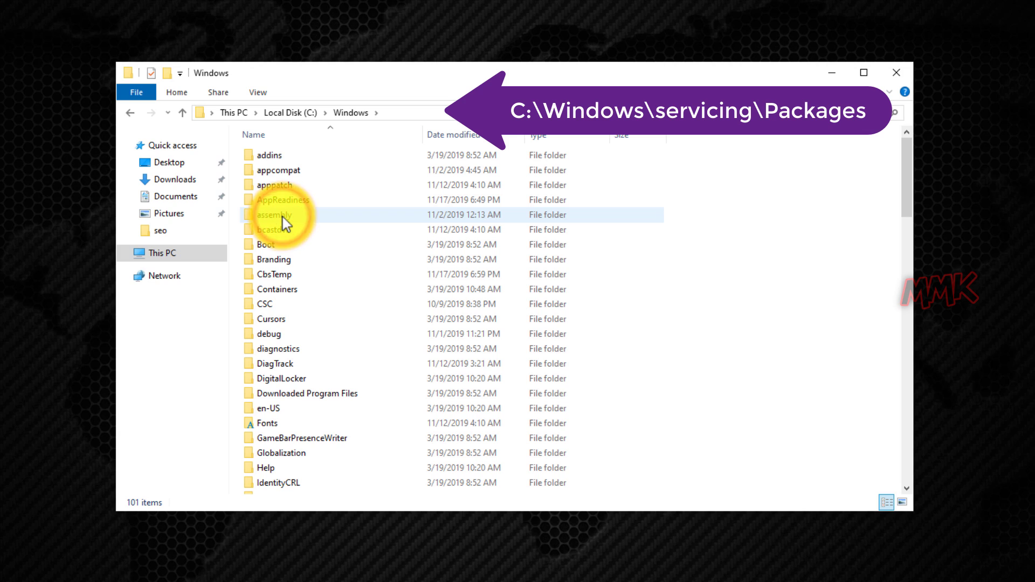
pyautogui.click(283, 215)
pyautogui.press('s')
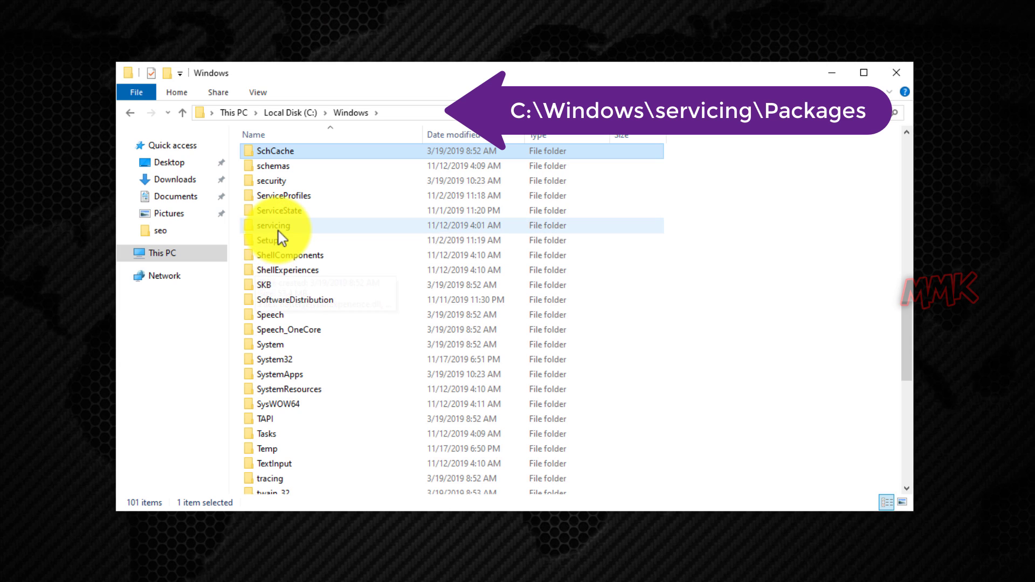
pyautogui.doubleClick(278, 229)
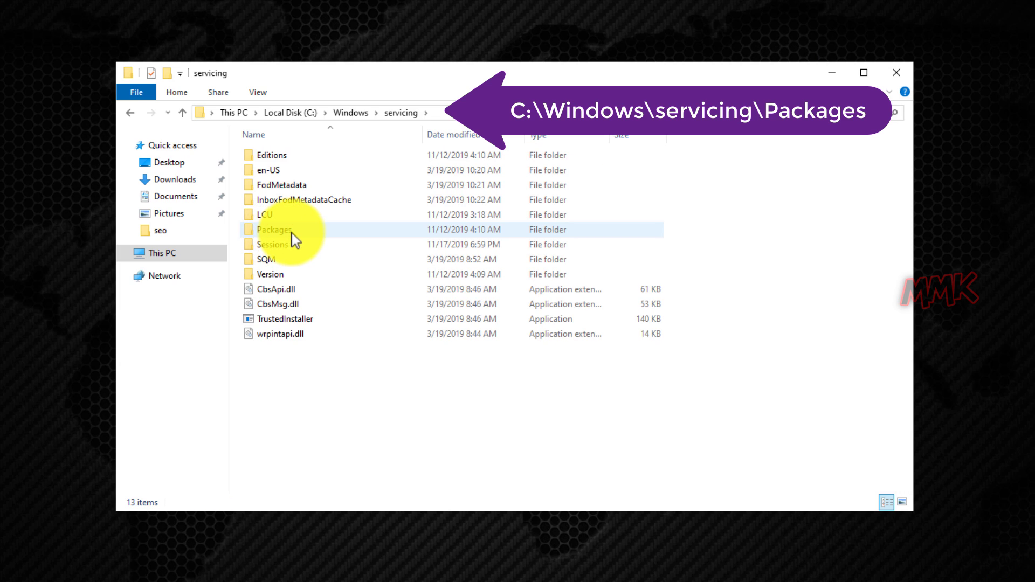
pyautogui.doubleClick(292, 232)
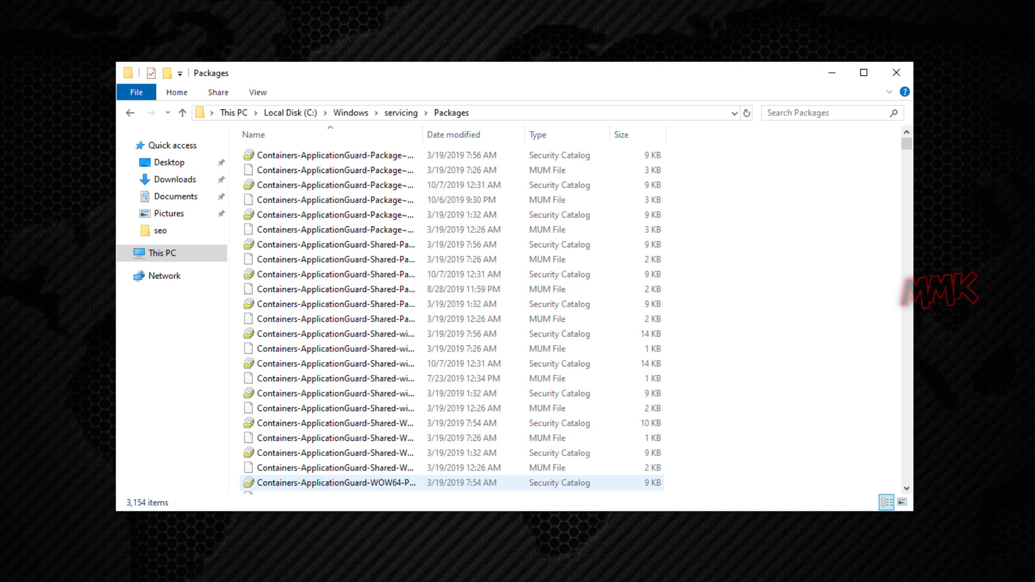
# Copy the HotFixID KB4525419 from the update list in Command Prompt and minimize that window.
pyautogui.click(328, 580)
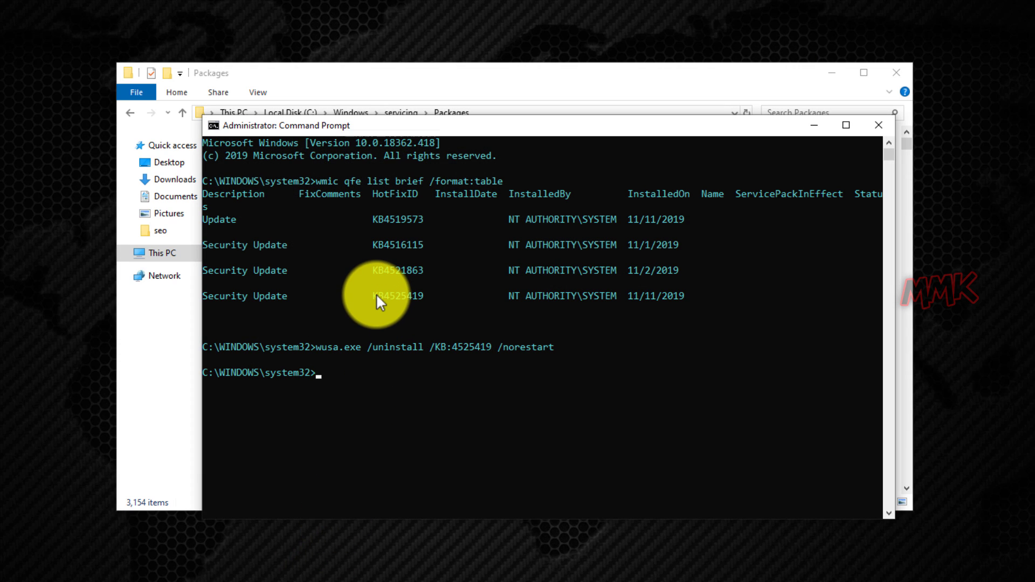
pyautogui.moveTo(374, 293); pyautogui.dragTo(412, 296)
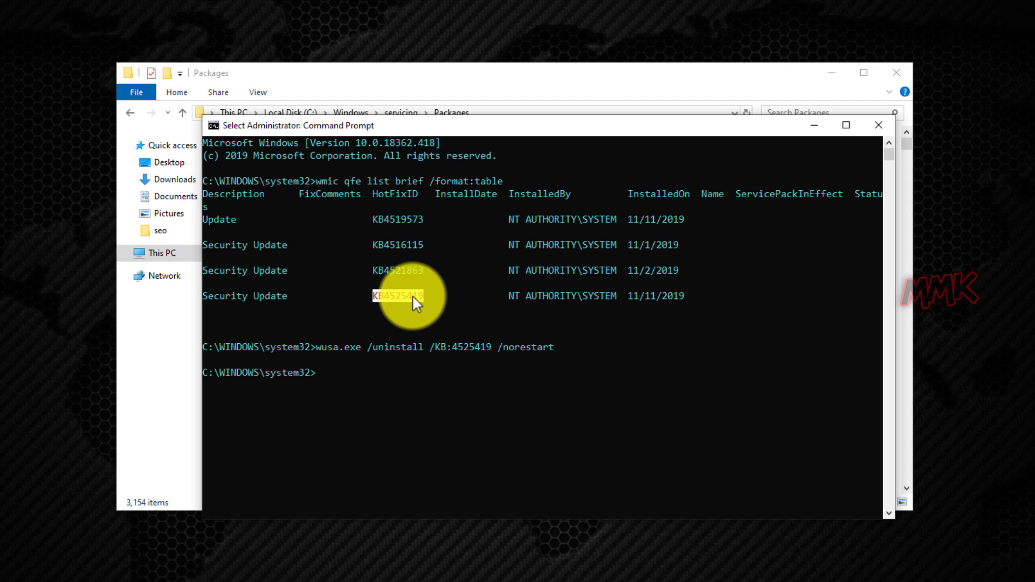
pyautogui.rightClick(411, 296)
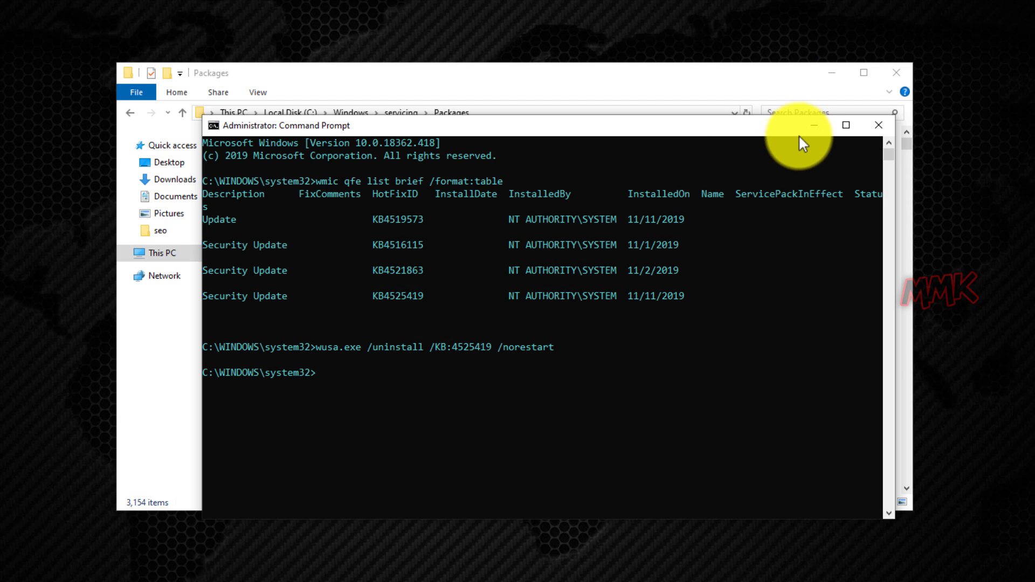
pyautogui.click(813, 126)
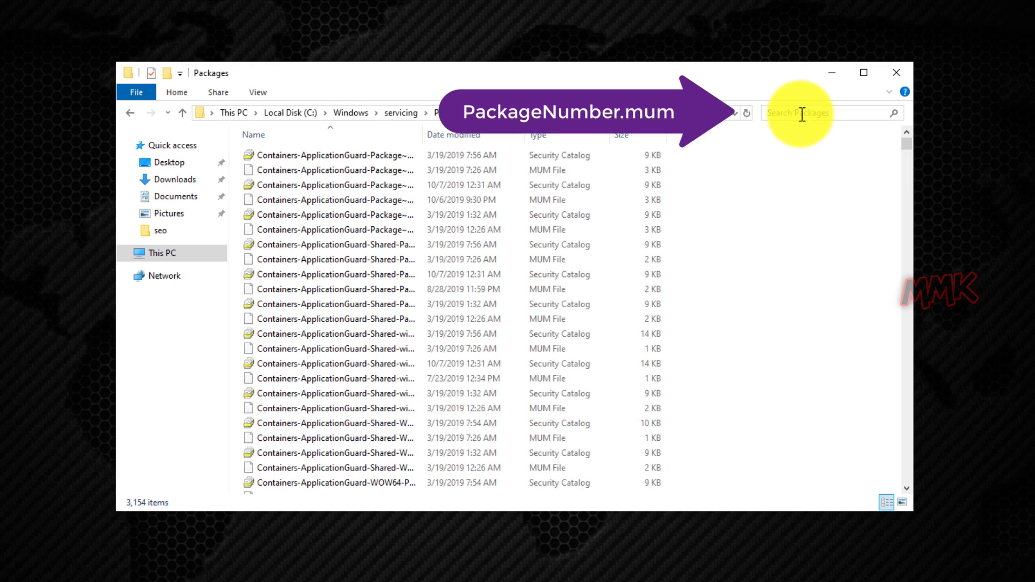
# Search the Packages folder for KB4525419.mum, pasting the copied update number, and display the results in the List layout.
pyautogui.rightClick(801, 115)
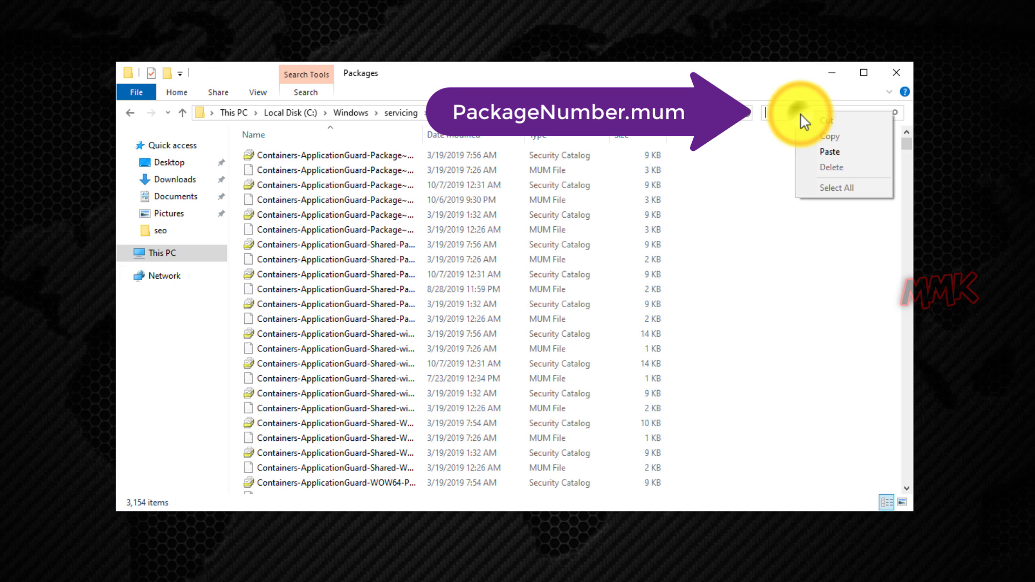
pyautogui.click(816, 150)
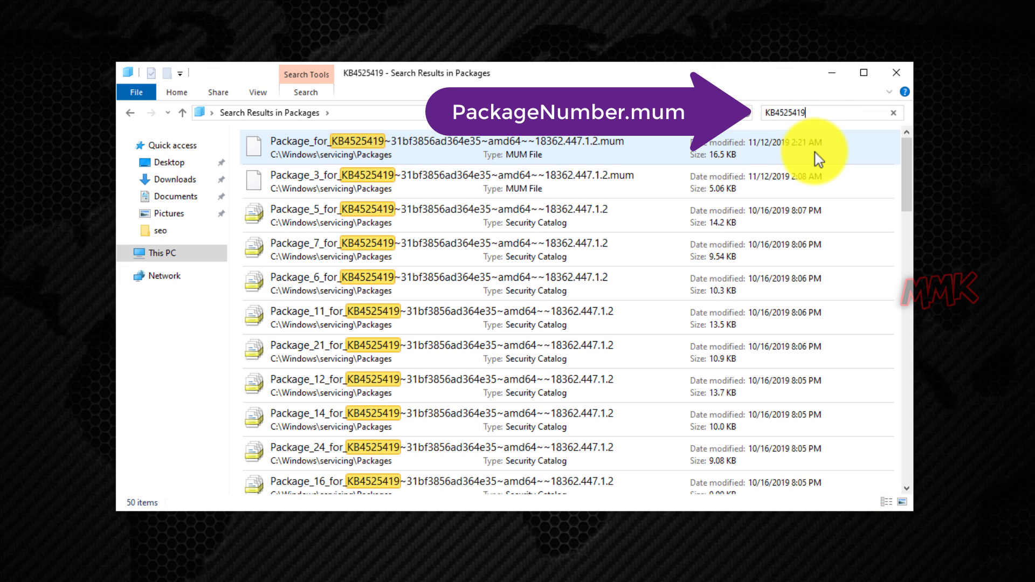
pyautogui.write('.mum')
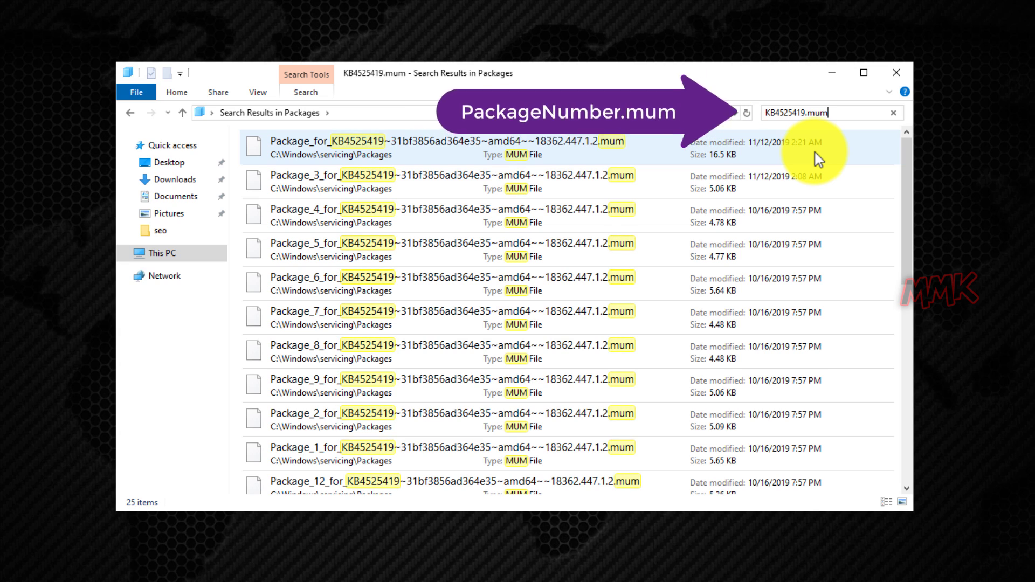
pyautogui.click(248, 92)
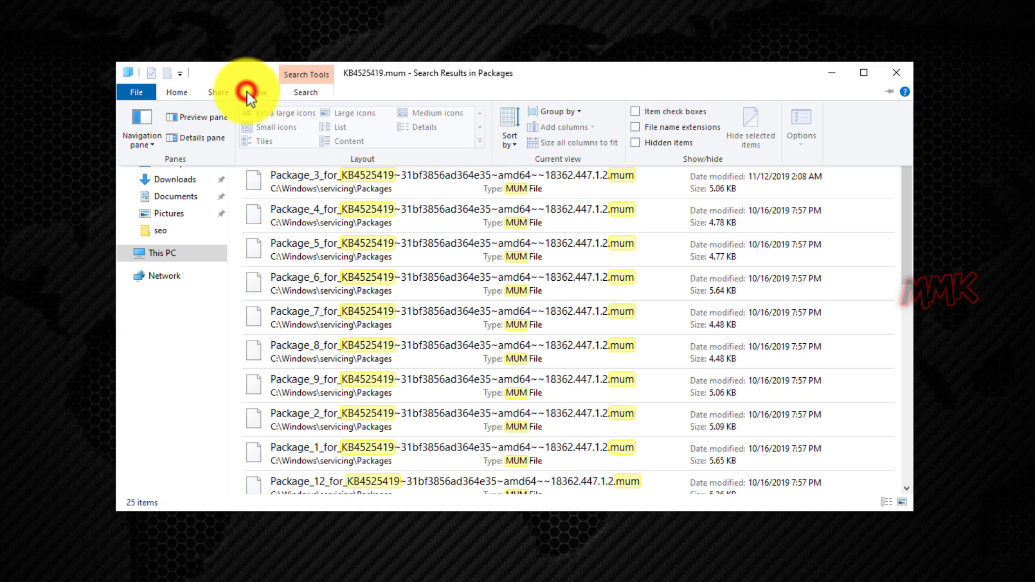
pyautogui.click(338, 131)
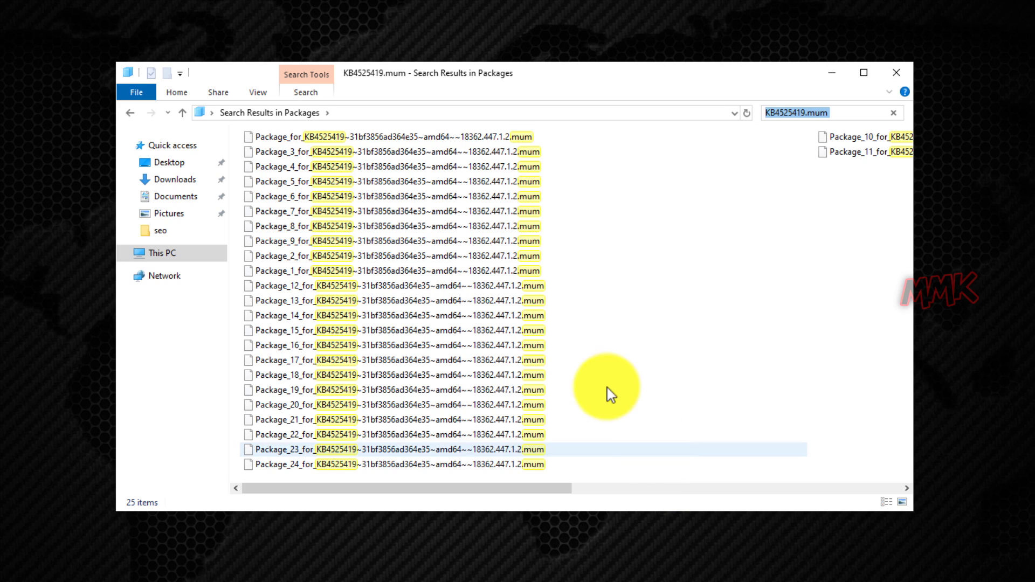
# Open the unnumbered Package_for_KB4525419 .mum file in Notepad++ and move the editor window fully into view.
pyautogui.rightClick(328, 139)
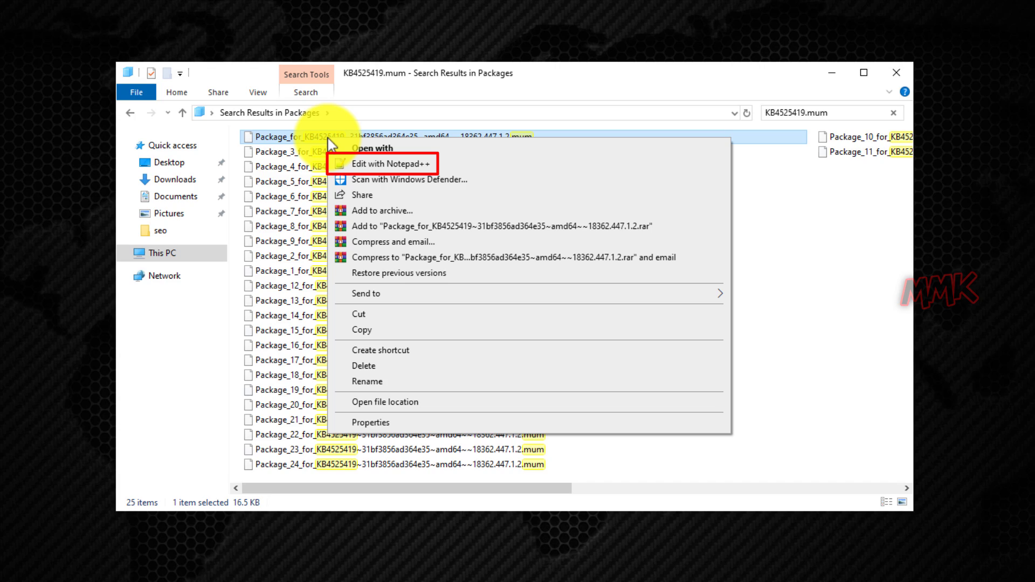
pyautogui.click(392, 168)
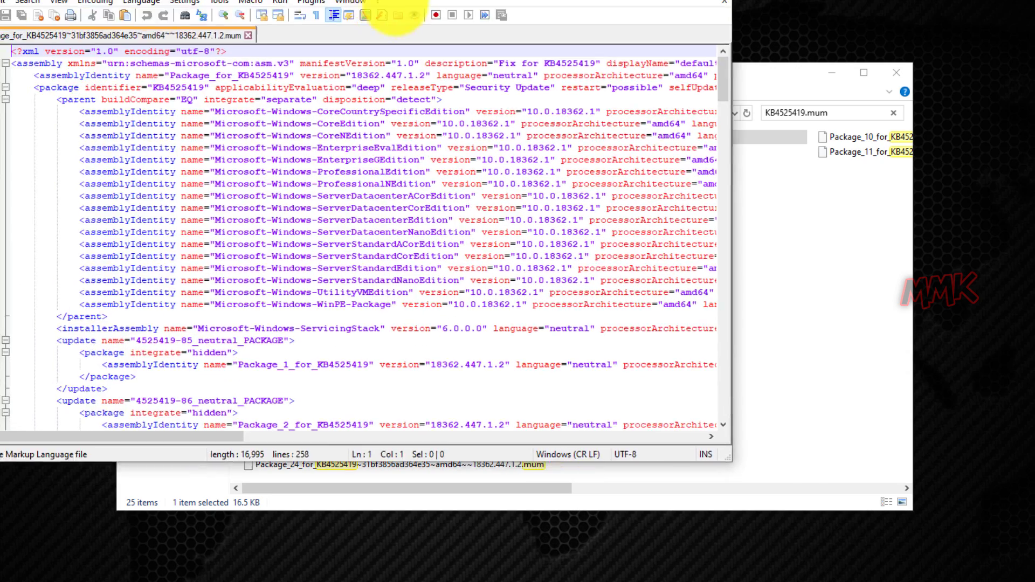
pyautogui.moveTo(397, 12); pyautogui.dragTo(527, 46)
# Find the word permanent in the package file and close the search dialog.
pyautogui.hotkey('ctrl', 'f')
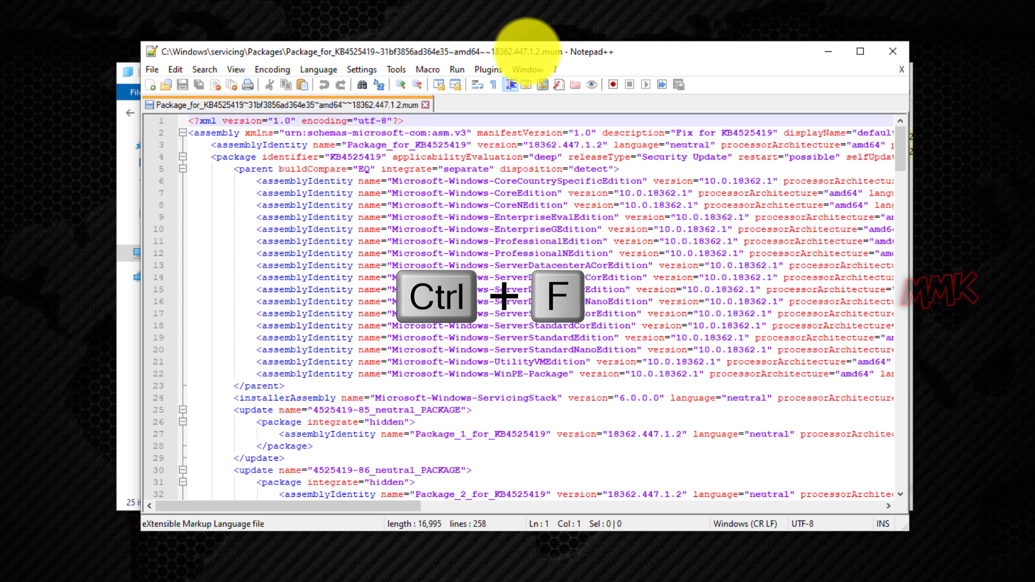
pyautogui.hotkey('ctrl', 'f')
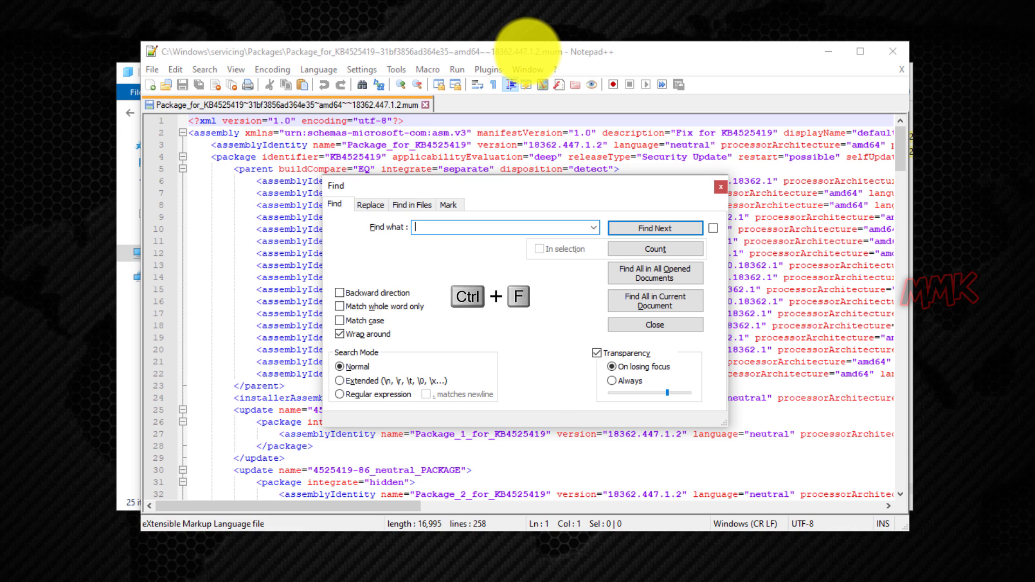
pyautogui.write('permanent')
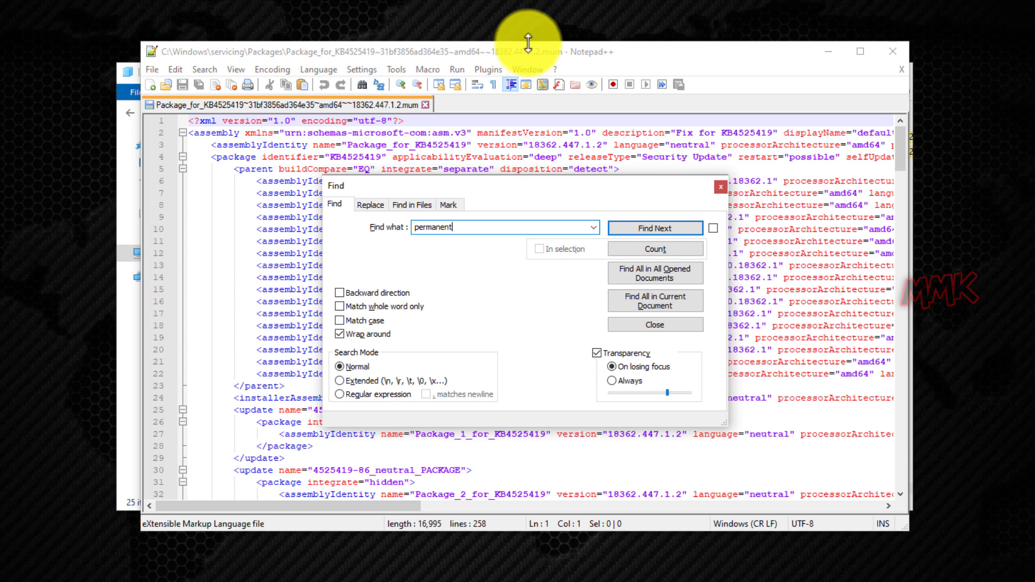
pyautogui.click(648, 229)
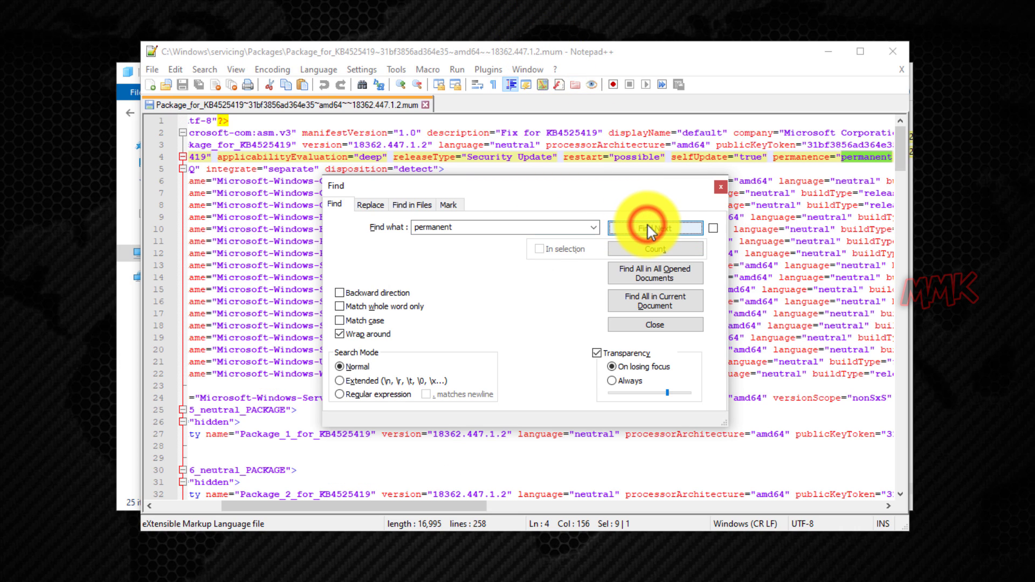
pyautogui.click(721, 187)
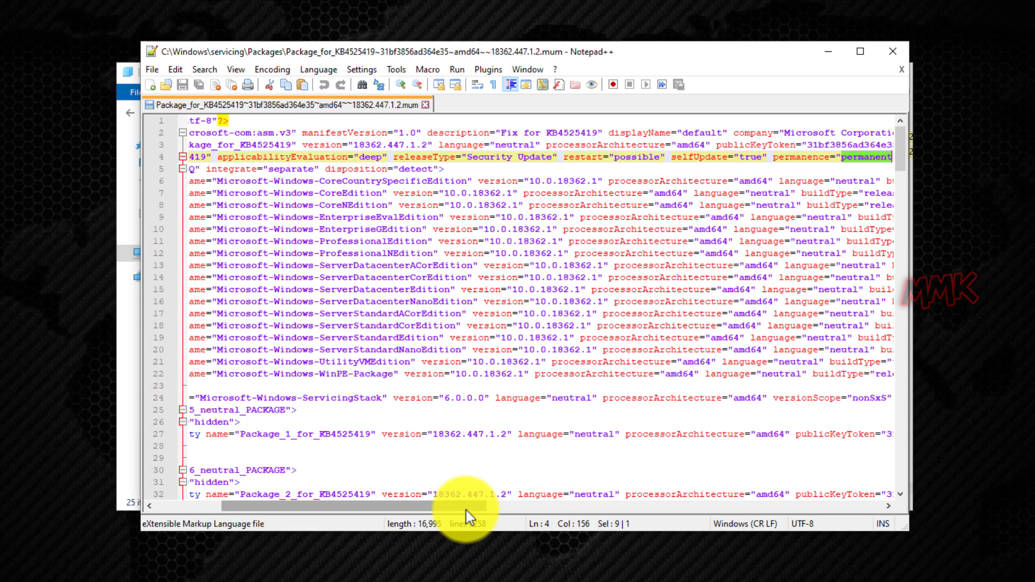
# Change the permanence attribute's value on line 4 to removable.
pyautogui.moveTo(467, 509); pyautogui.dragTo(610, 503)
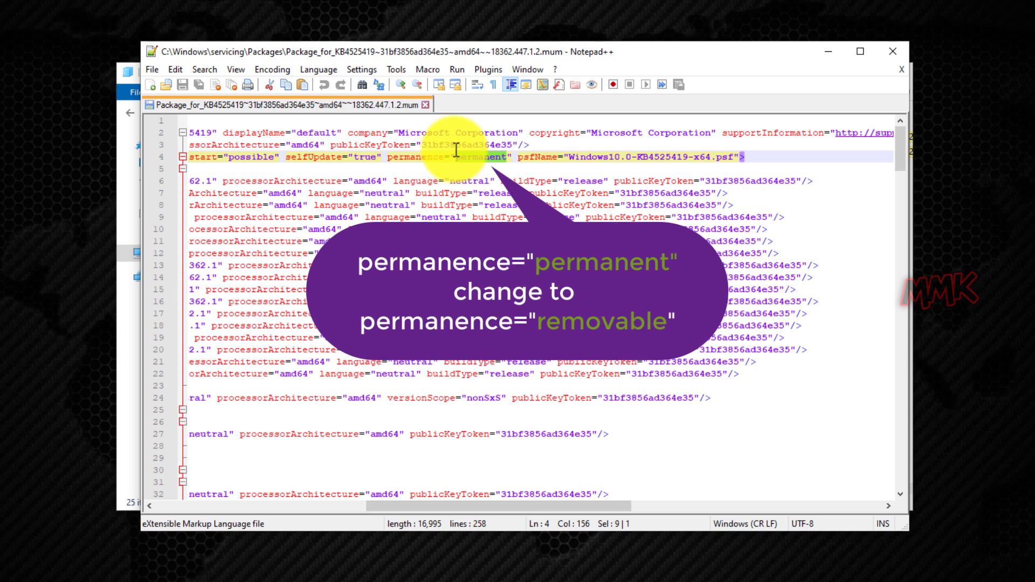
pyautogui.moveTo(455, 157); pyautogui.dragTo(507, 157)
pyautogui.write('rem')
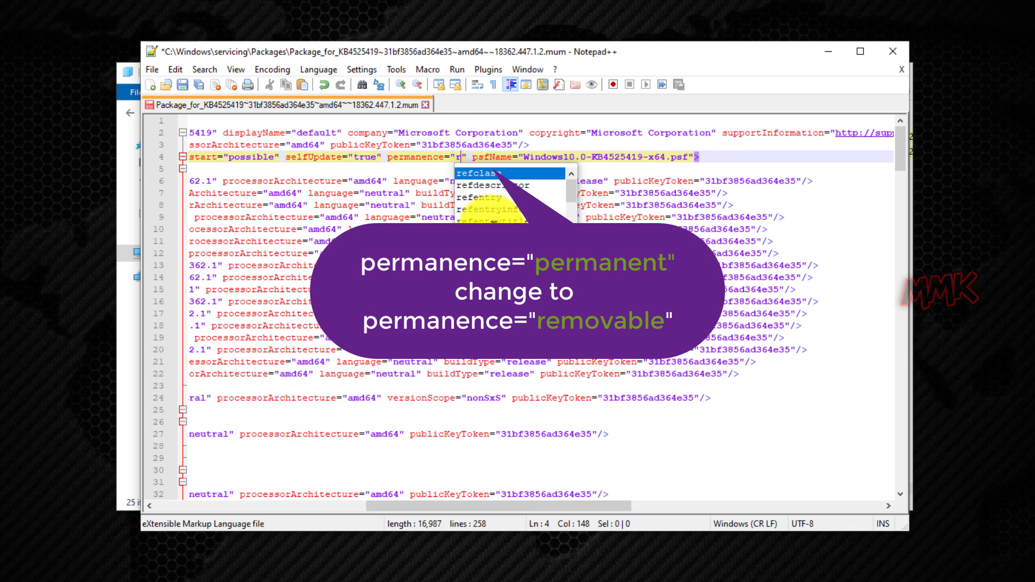
pyautogui.write('ovable')
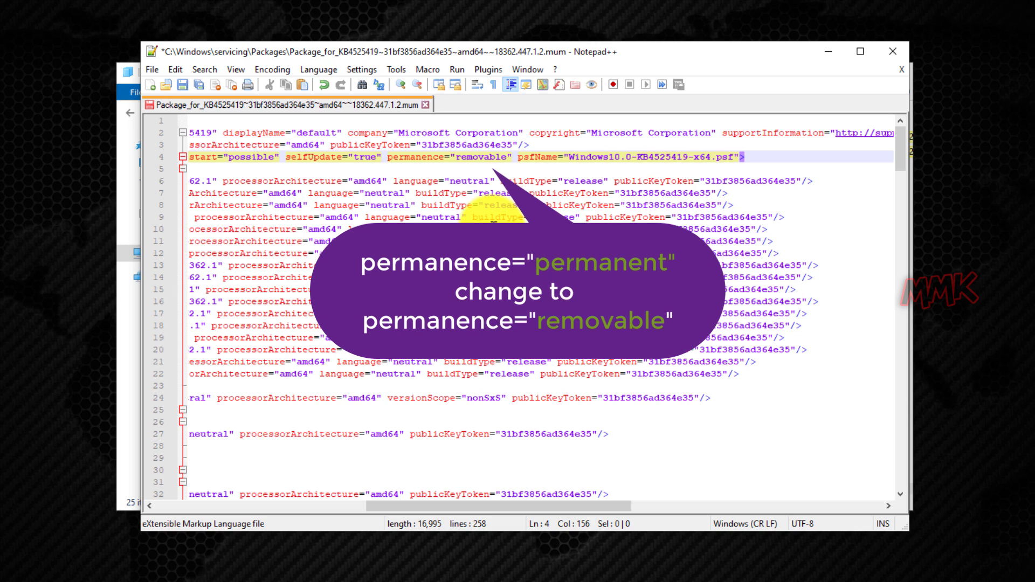
# Save the edited package file by relaunching Notepad++ in Administrator mode, and close the editor.
pyautogui.click(181, 85)
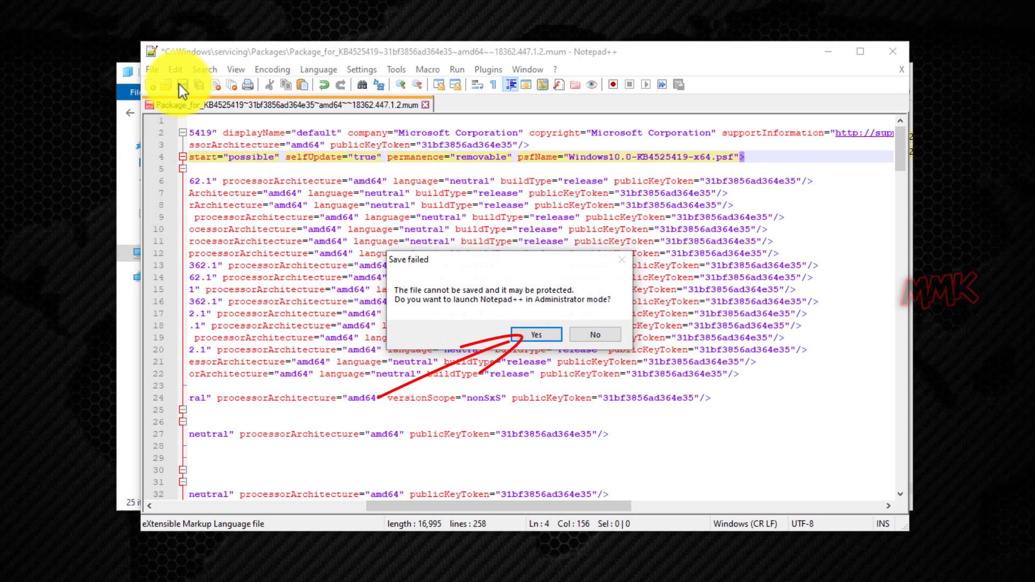
pyautogui.click(525, 335)
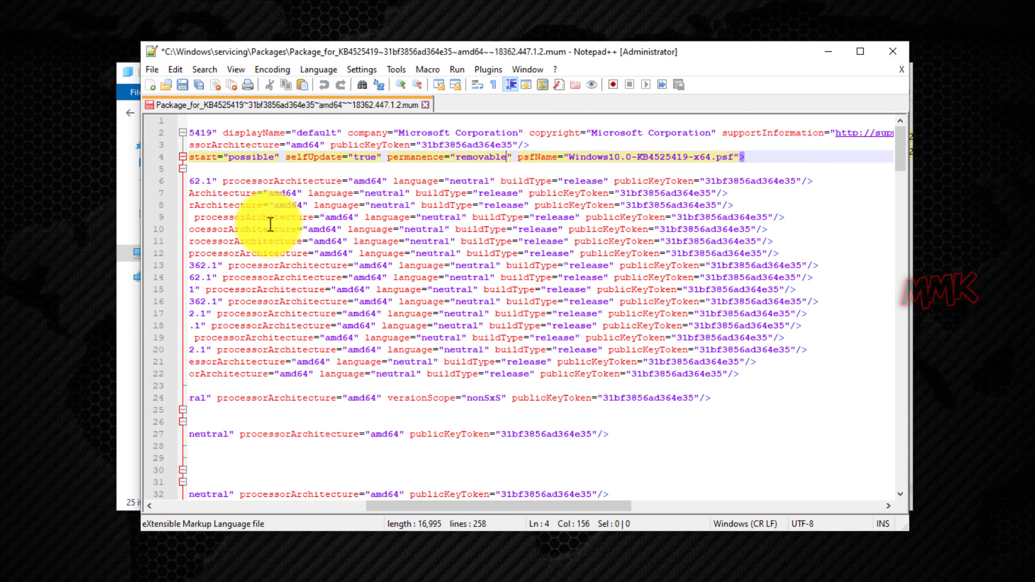
pyautogui.click(183, 85)
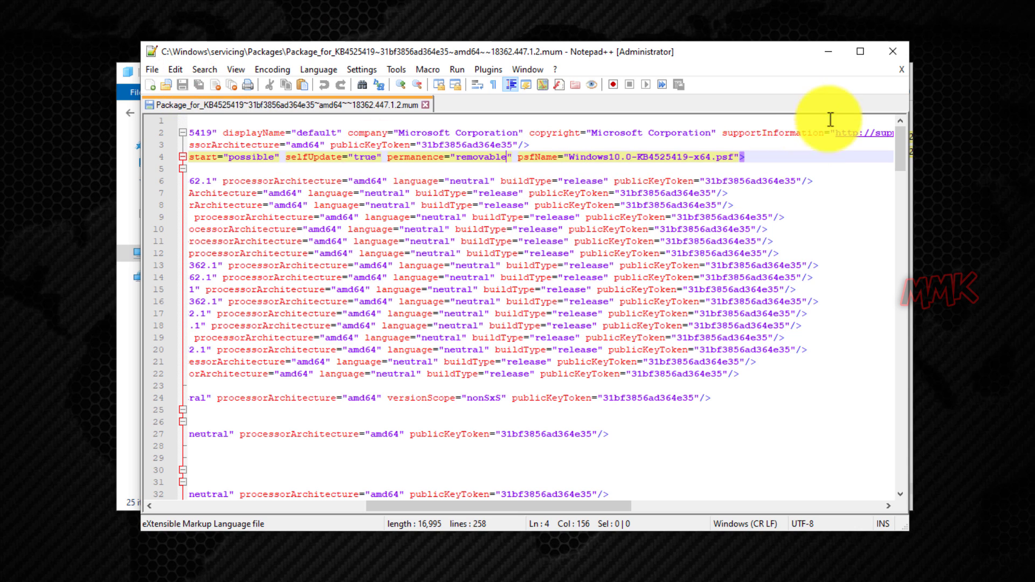
pyautogui.click(889, 51)
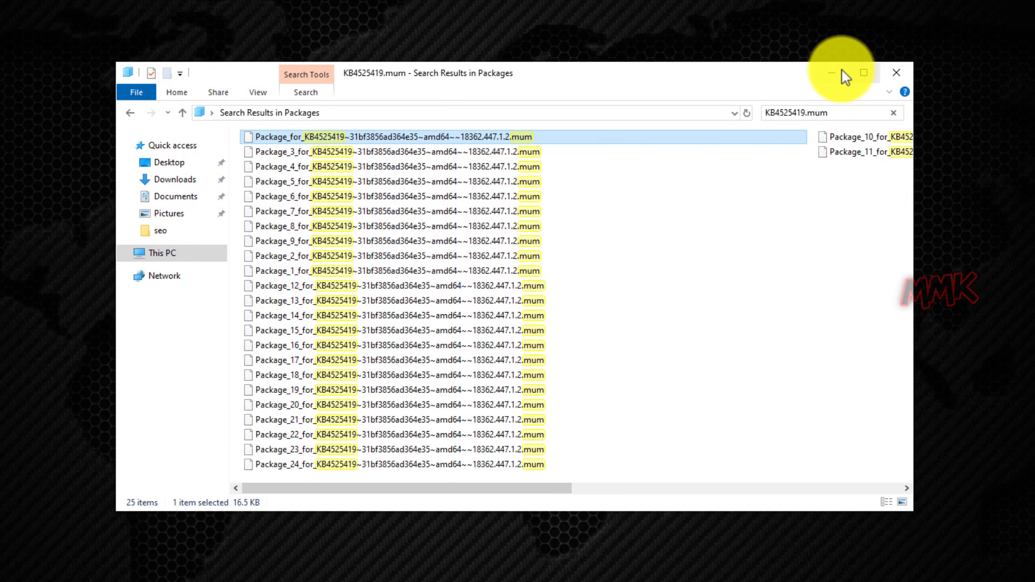
# Return to the Installed Updates window and refresh its list of updates.
pyautogui.click(835, 70)
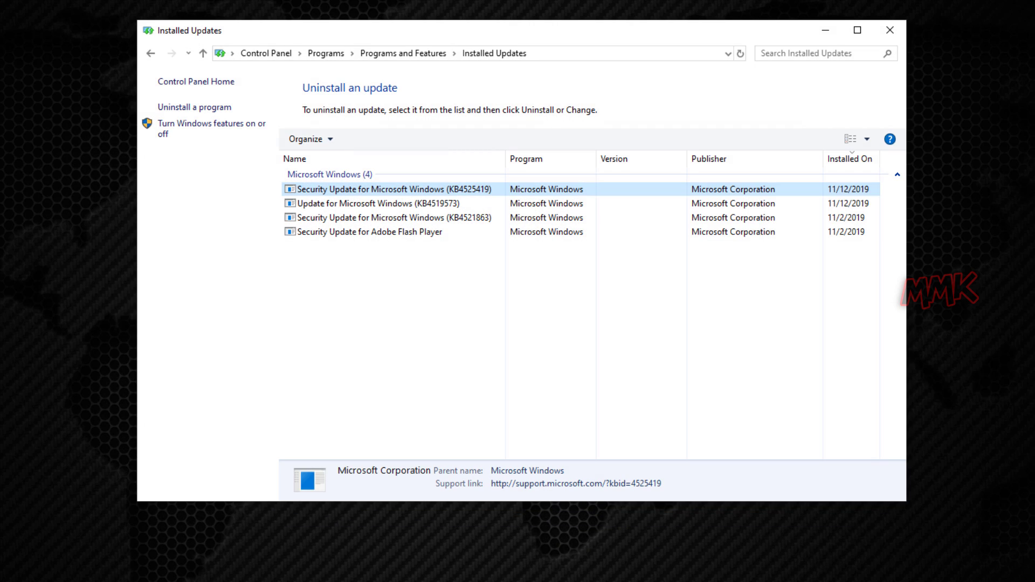
pyautogui.rightClick(423, 334)
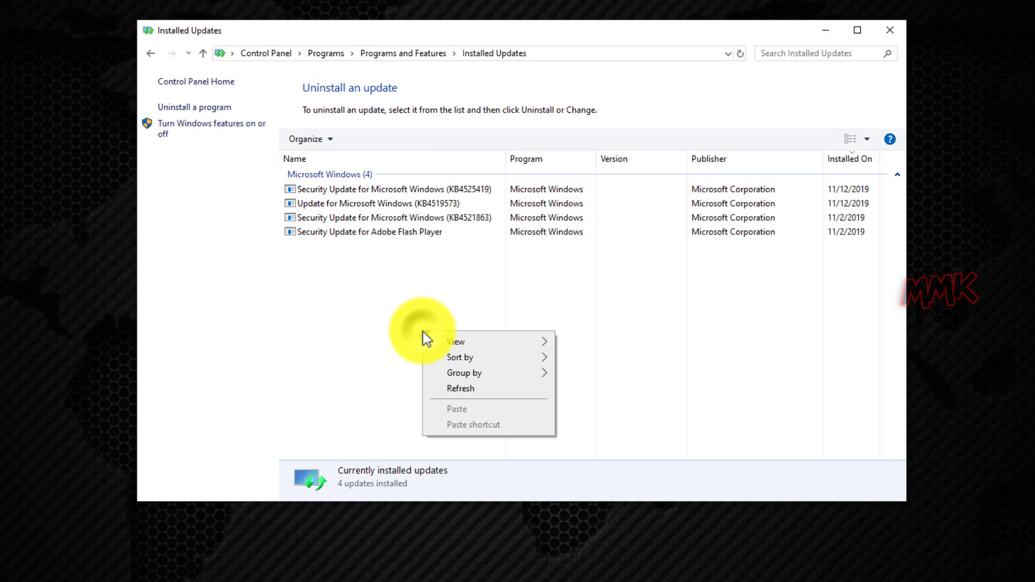
pyautogui.click(462, 389)
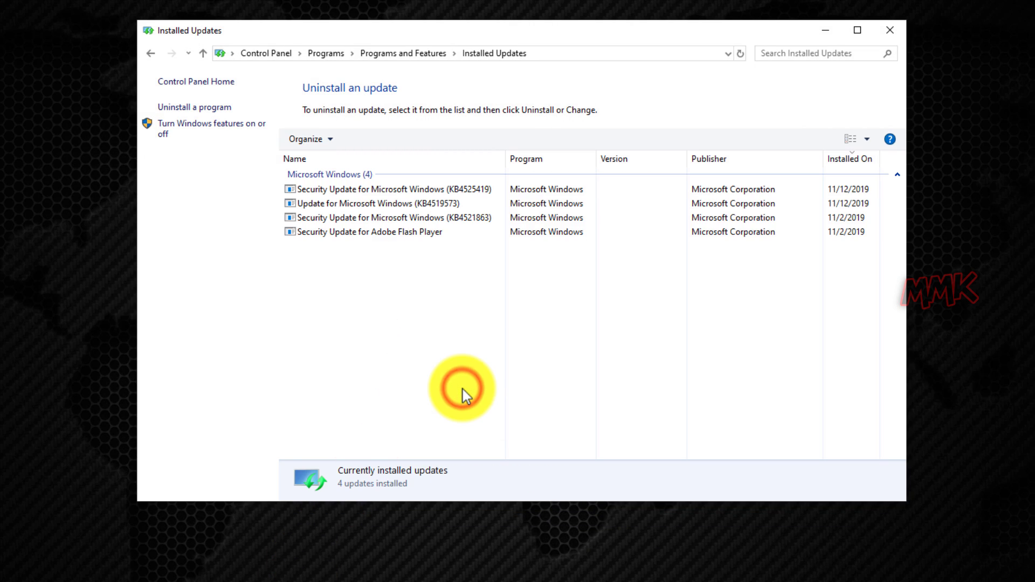
# Uninstall the security update KB4525419, postpone the restart, and close the Installed Updates window.
pyautogui.click(412, 189)
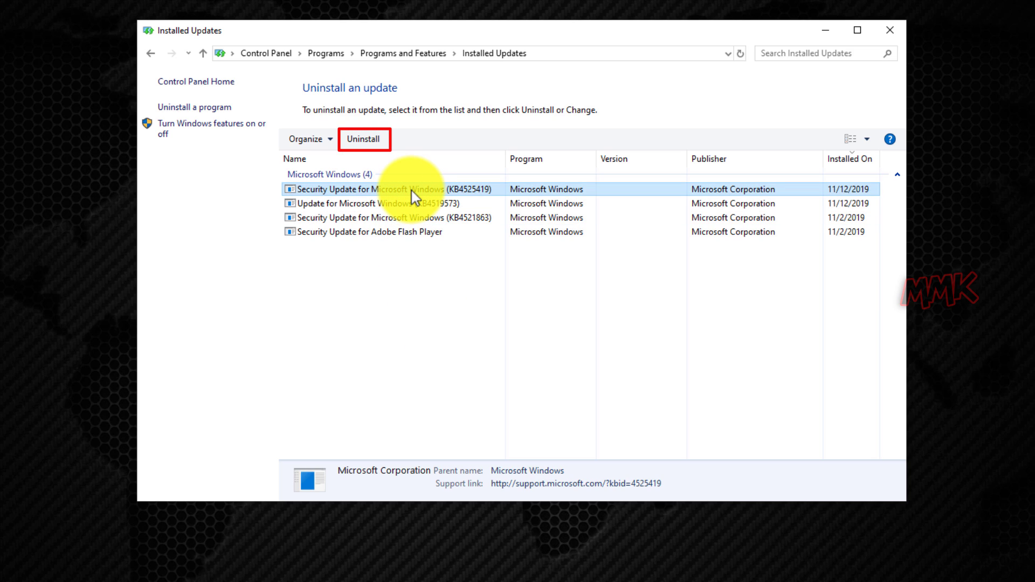
pyautogui.rightClick(411, 191)
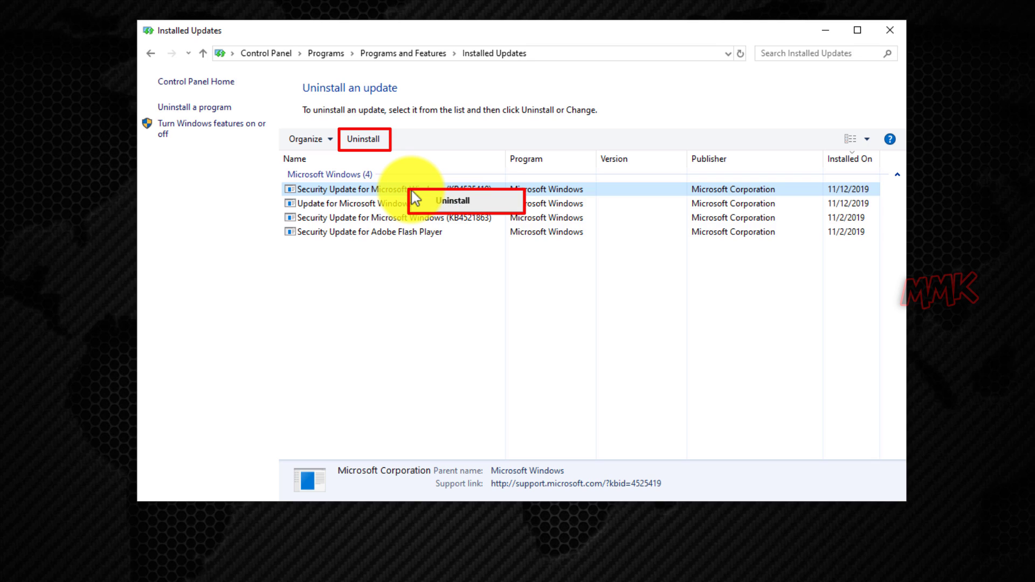
pyautogui.click(467, 204)
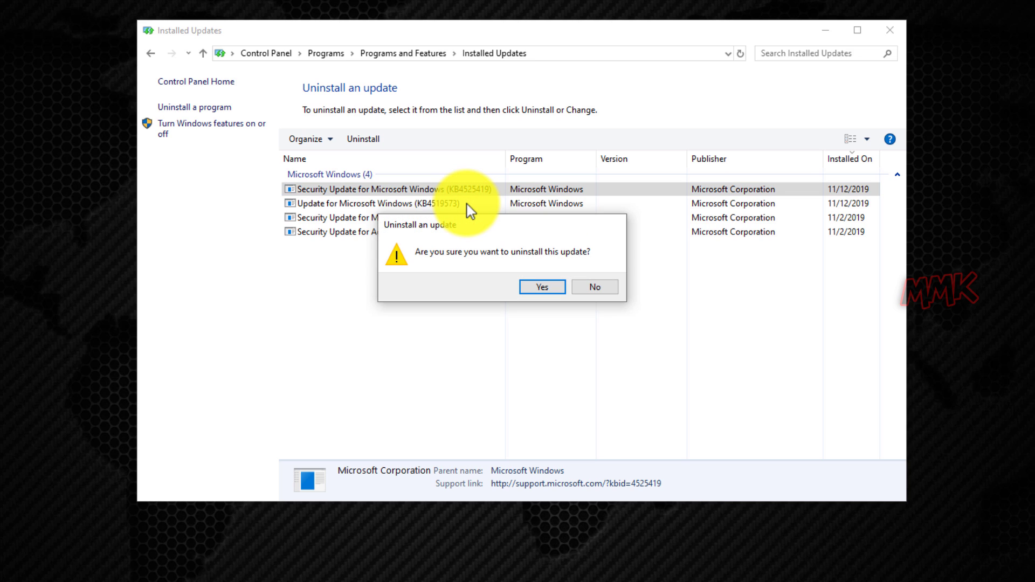
pyautogui.click(540, 288)
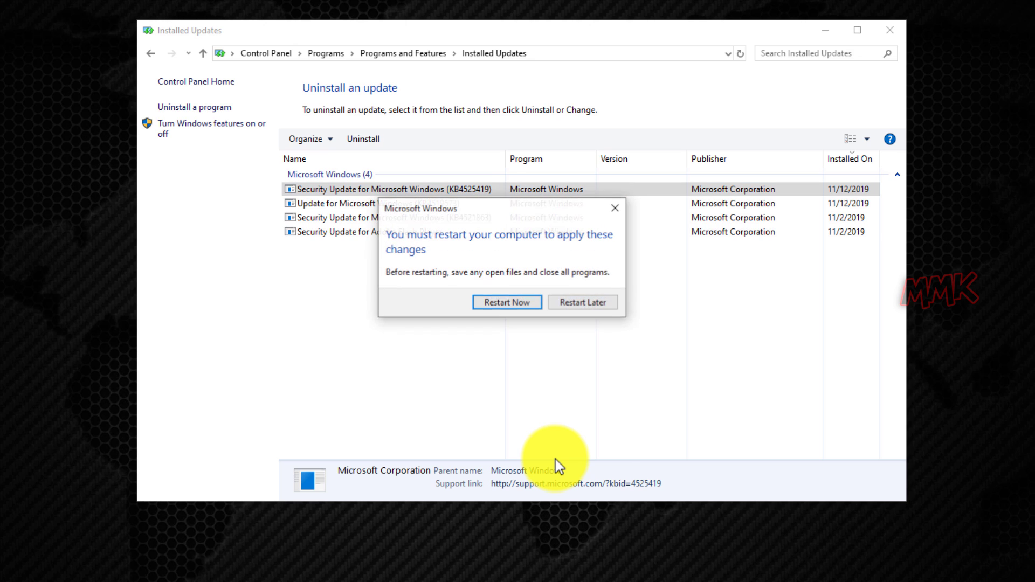
pyautogui.click(582, 302)
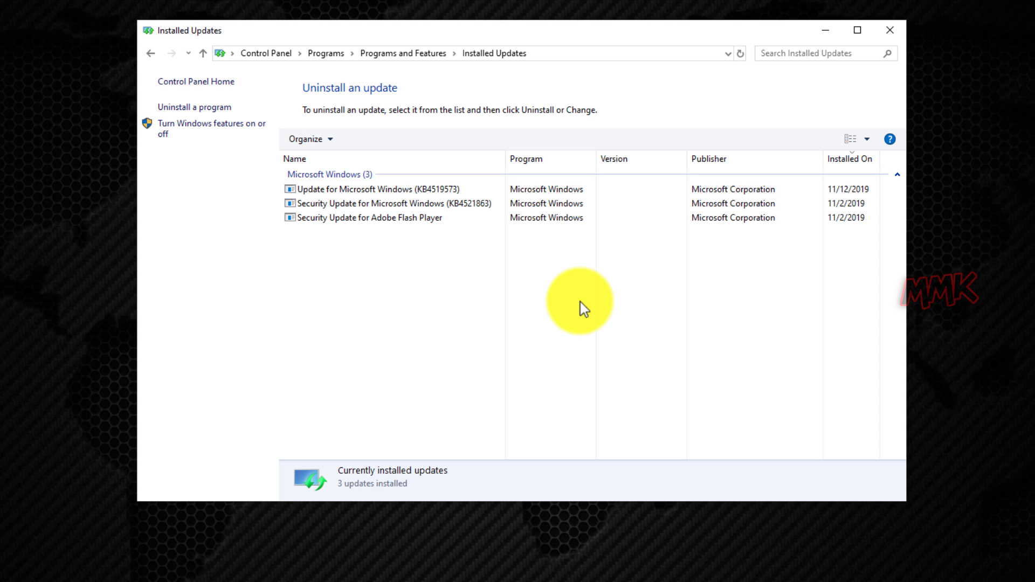
pyautogui.click(887, 34)
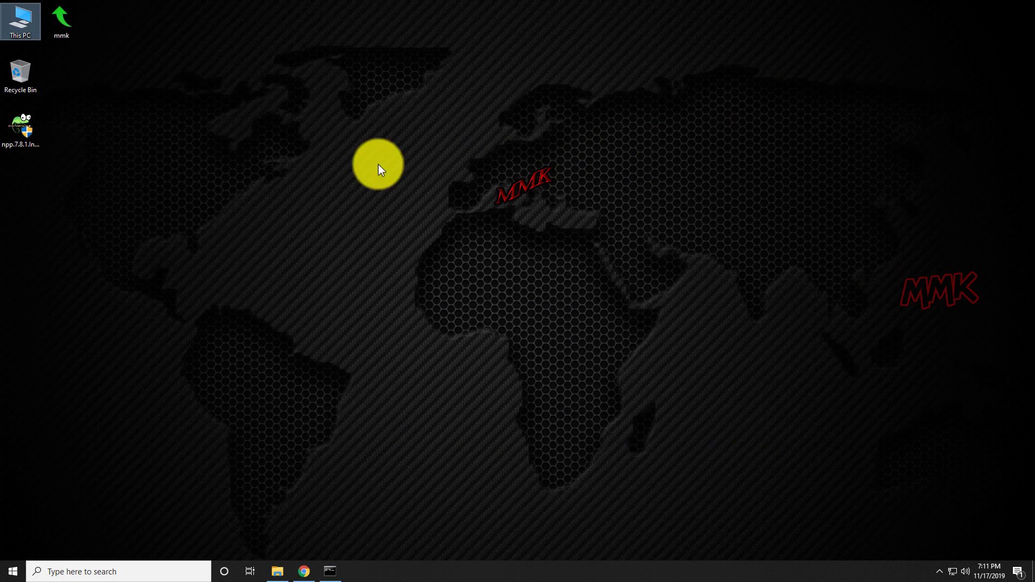
# Open the folder C:\Windows\SoftwareDistribution\Download in File Explorer.
pyautogui.doubleClick(26, 27)
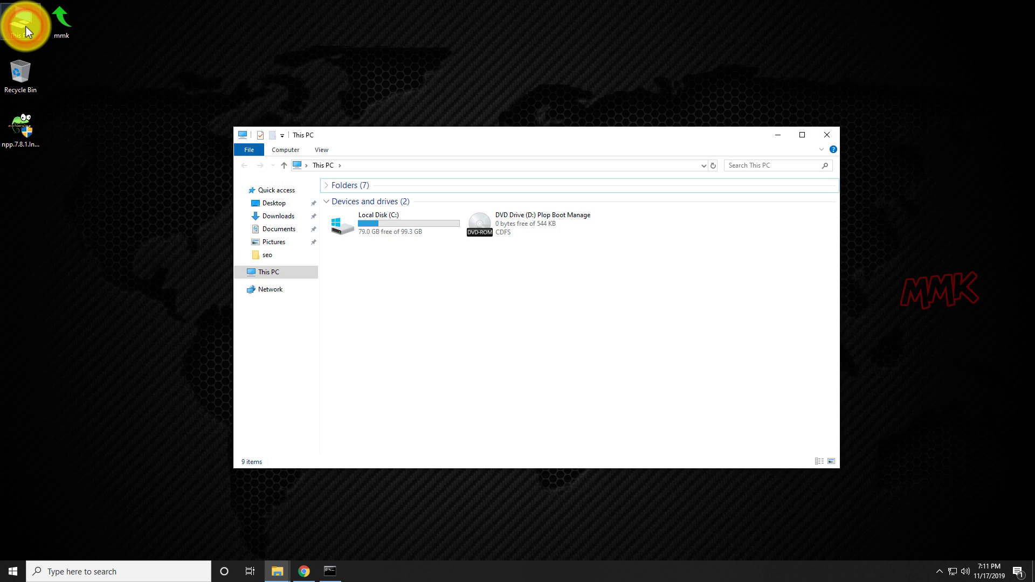
pyautogui.doubleClick(287, 188)
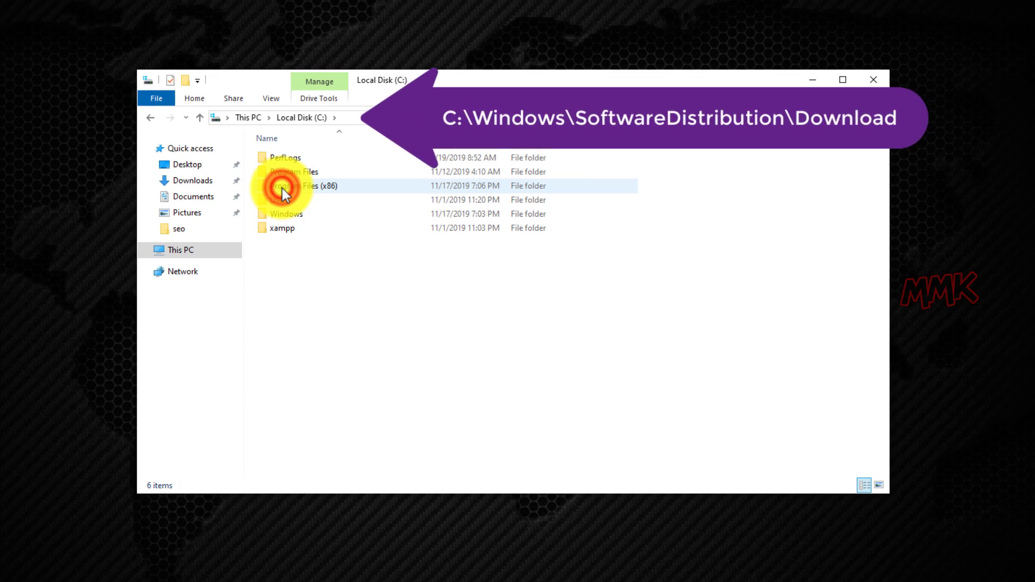
pyautogui.doubleClick(290, 217)
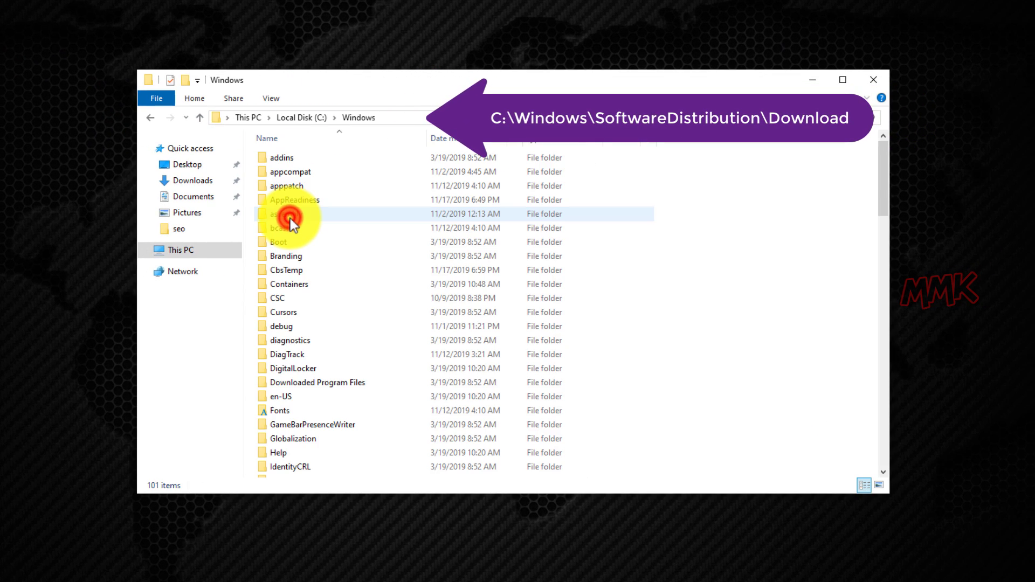
pyautogui.click(290, 218)
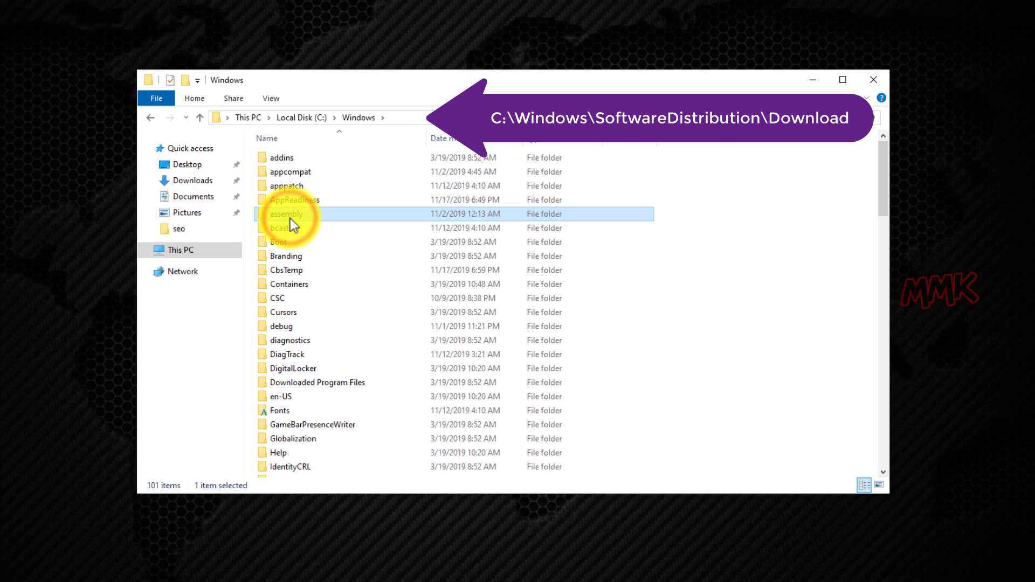
pyautogui.press('s')
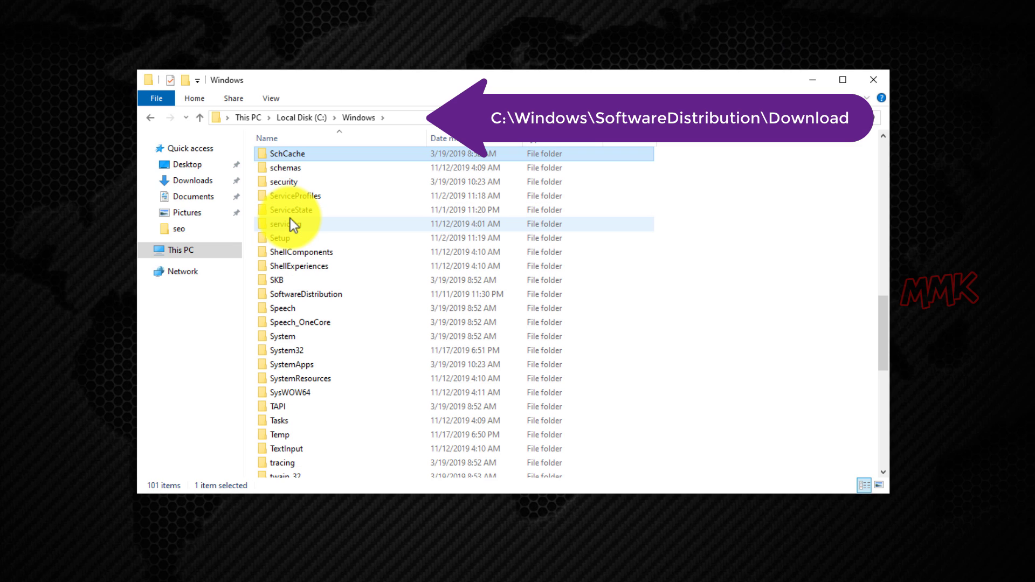
pyautogui.doubleClick(321, 299)
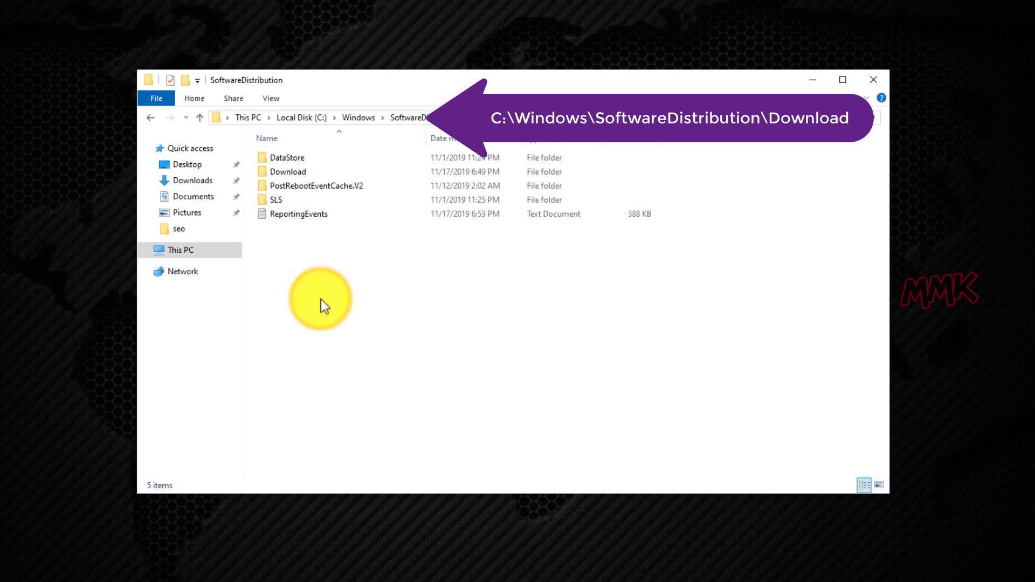
pyautogui.doubleClick(293, 173)
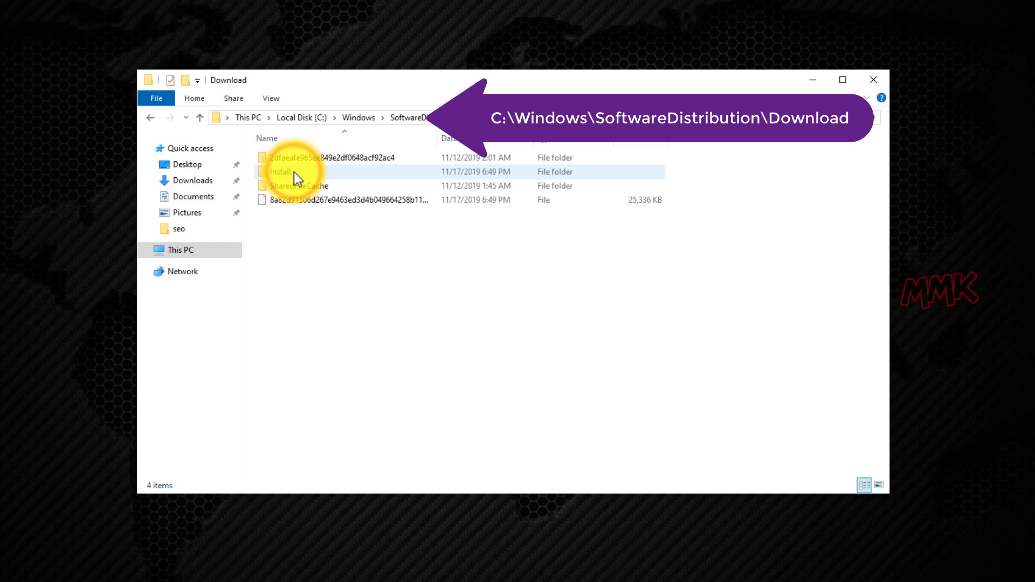
# Delete everything in the Download folder, granting administrator permission for all items, and close the folder window.
pyautogui.moveTo(314, 222); pyautogui.dragTo(287, 161)
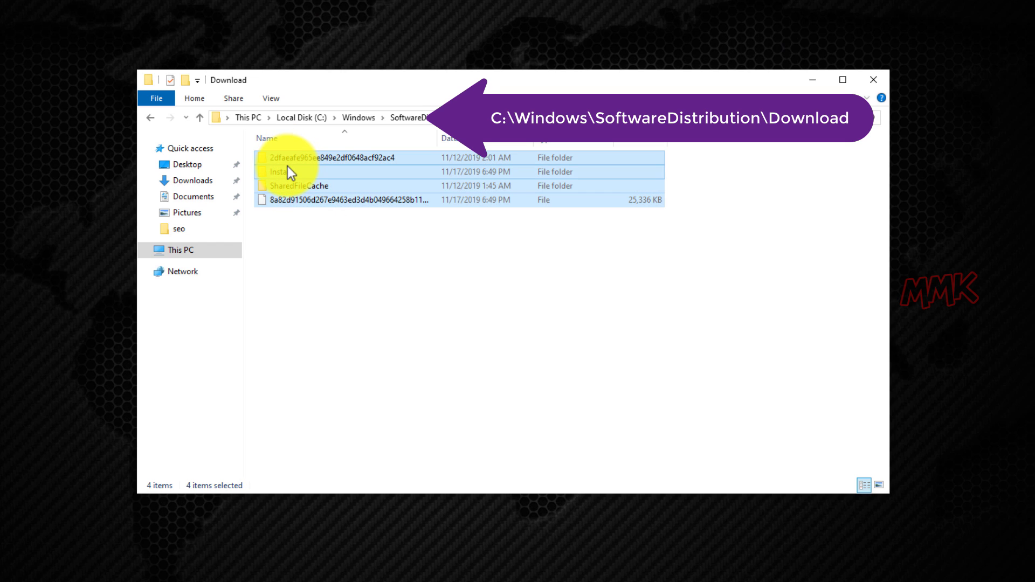
pyautogui.press('Delete')
pyautogui.click(115, 205)
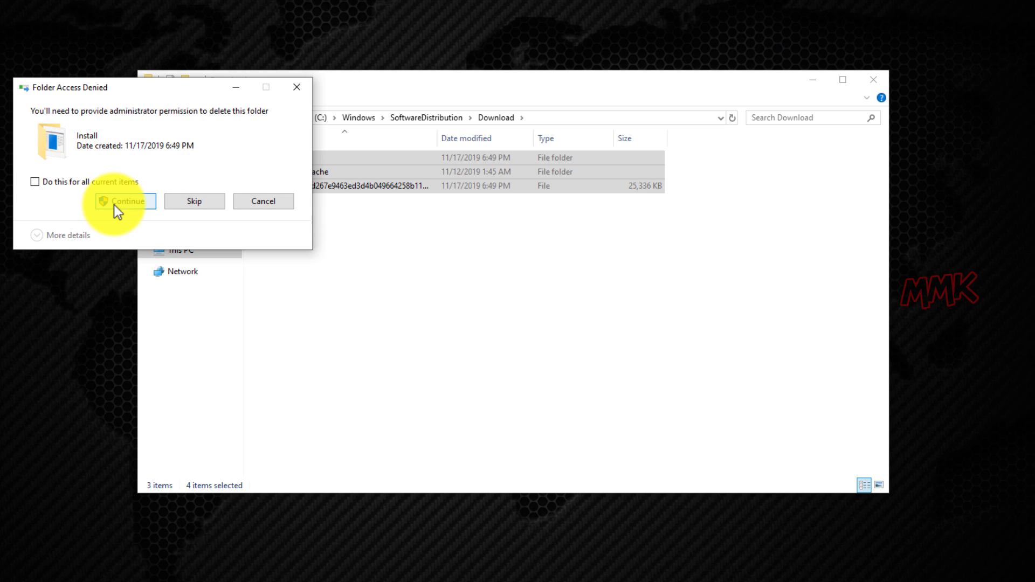
pyautogui.click(114, 205)
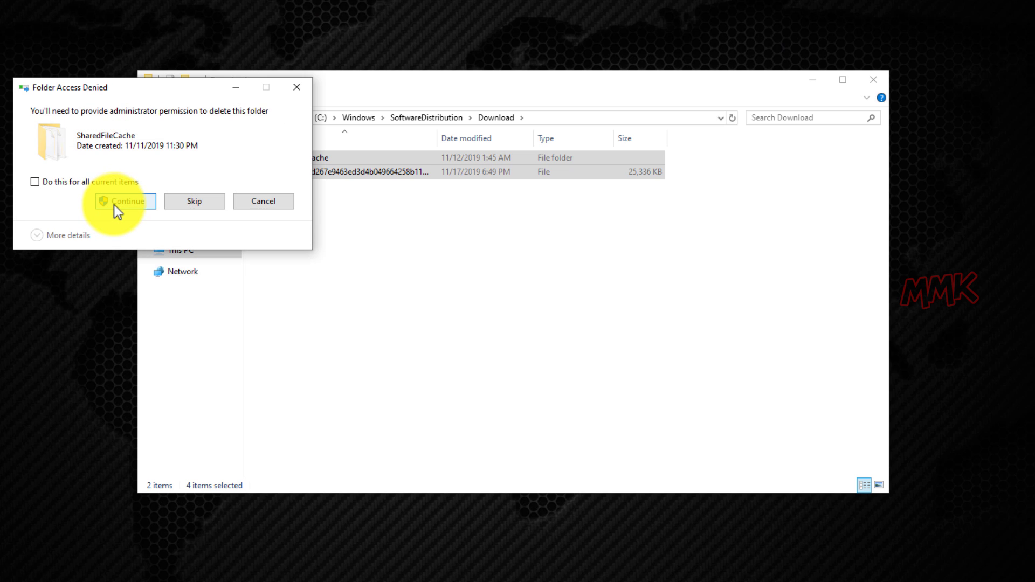
pyautogui.click(35, 181)
pyautogui.click(115, 199)
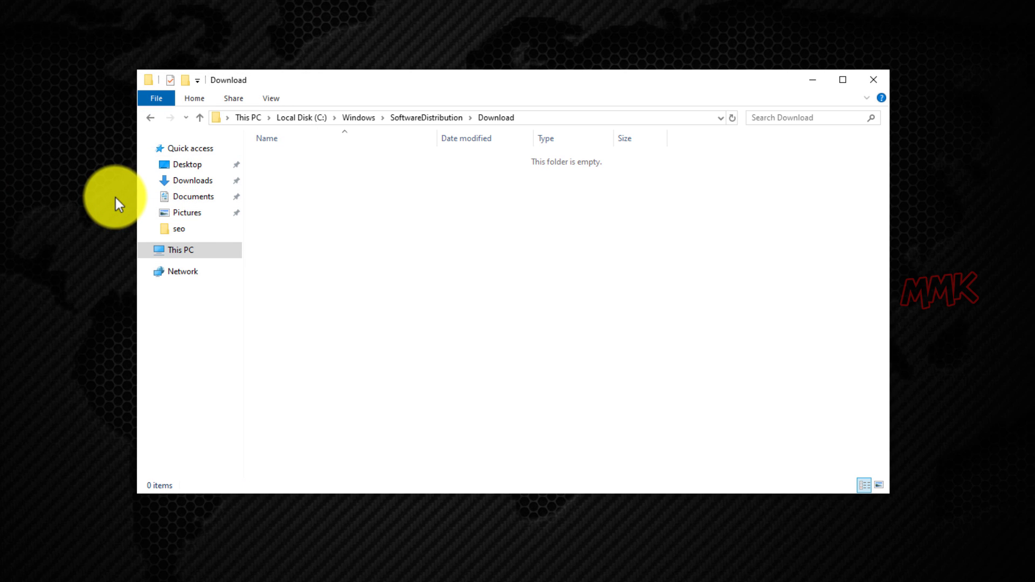
pyautogui.click(862, 80)
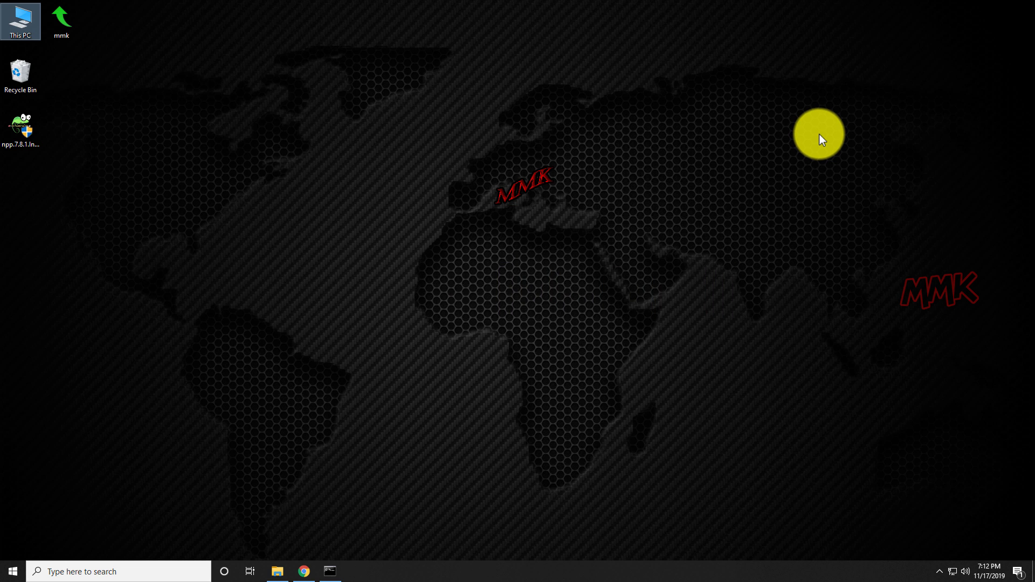
# Search Windows for Create a restore point, open it, and start System Restore.
pyautogui.click(121, 571)
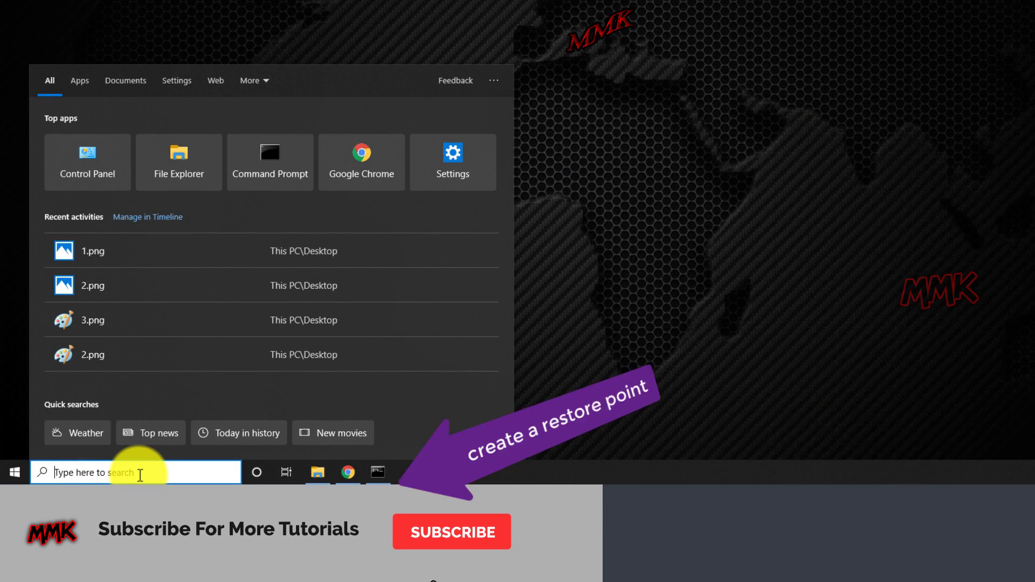
pyautogui.write('create')
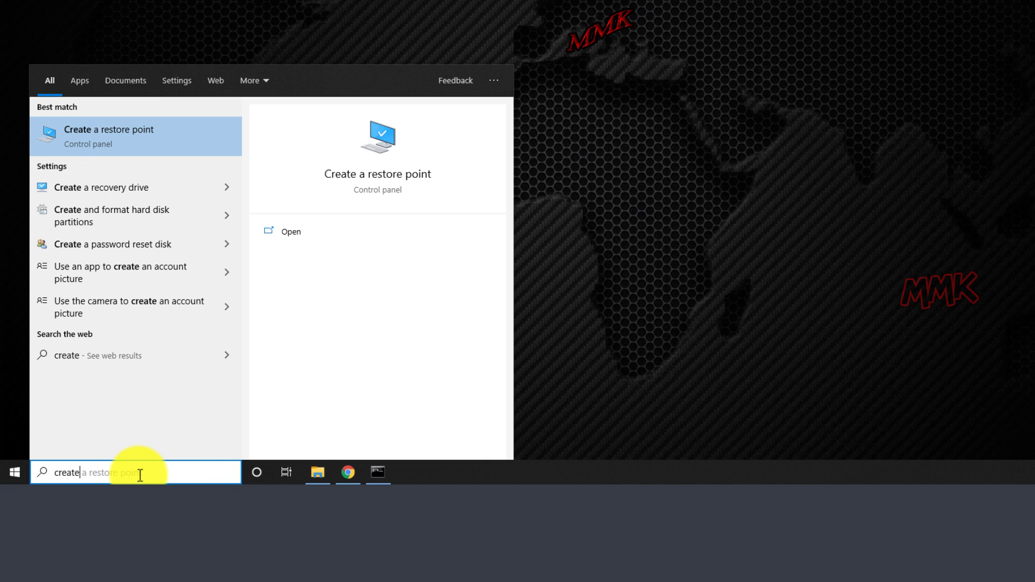
pyautogui.press('Return')
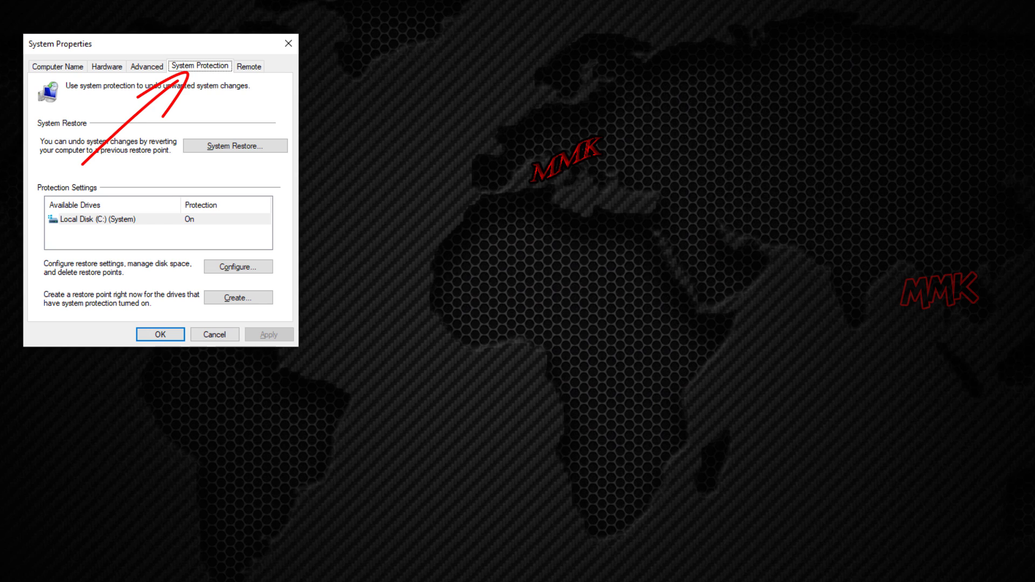
pyautogui.click(221, 153)
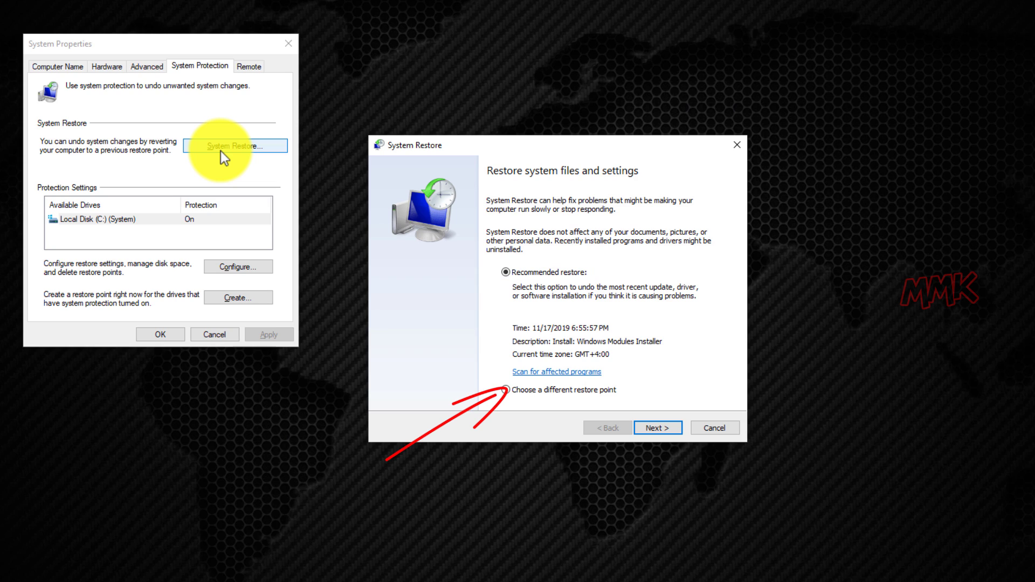
# Restore the computer to the manual restore point mmk-Win-Updates instead of the recommended one, and dismiss the completion message.
pyautogui.click(505, 389)
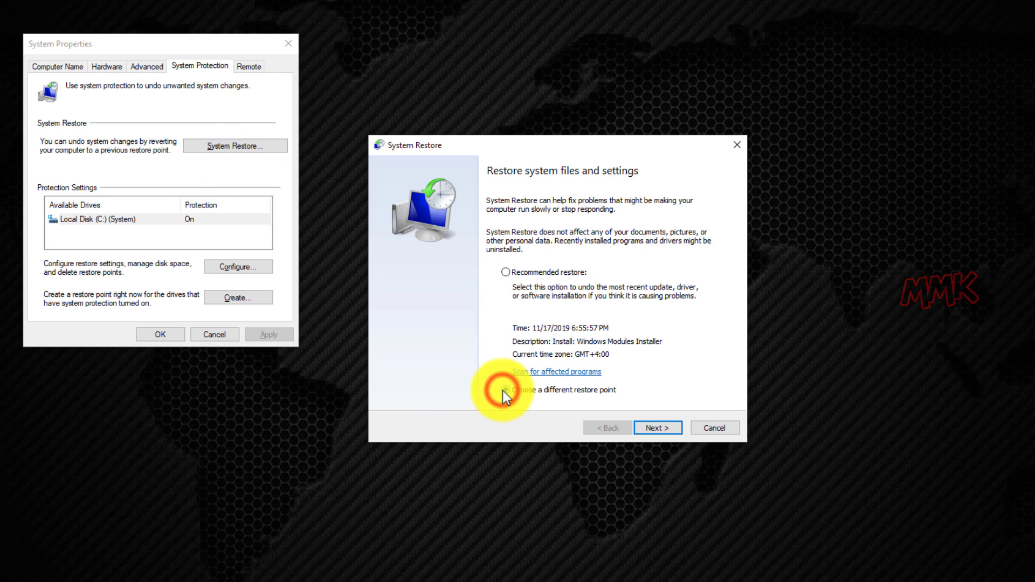
pyautogui.click(655, 426)
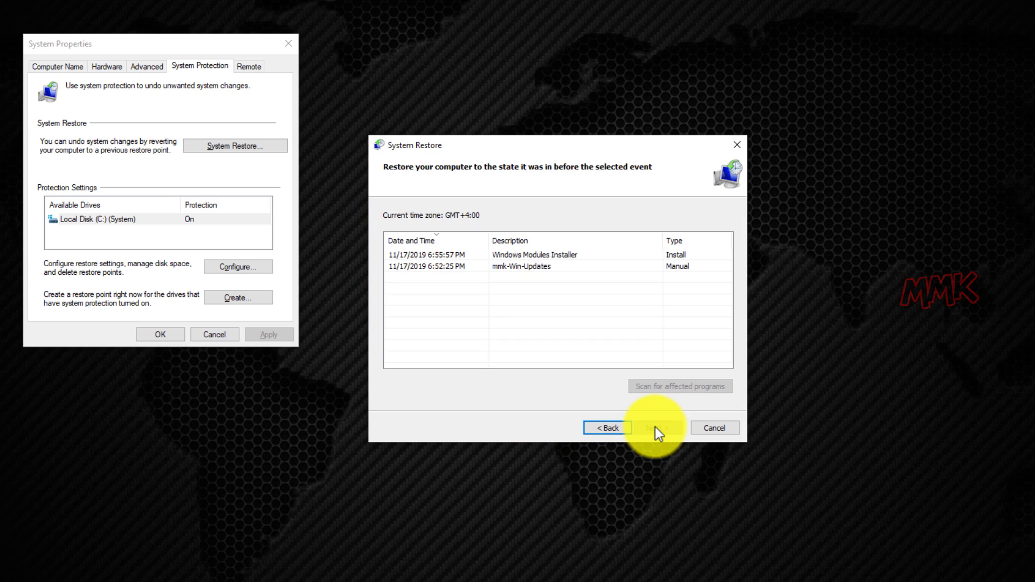
pyautogui.click(451, 270)
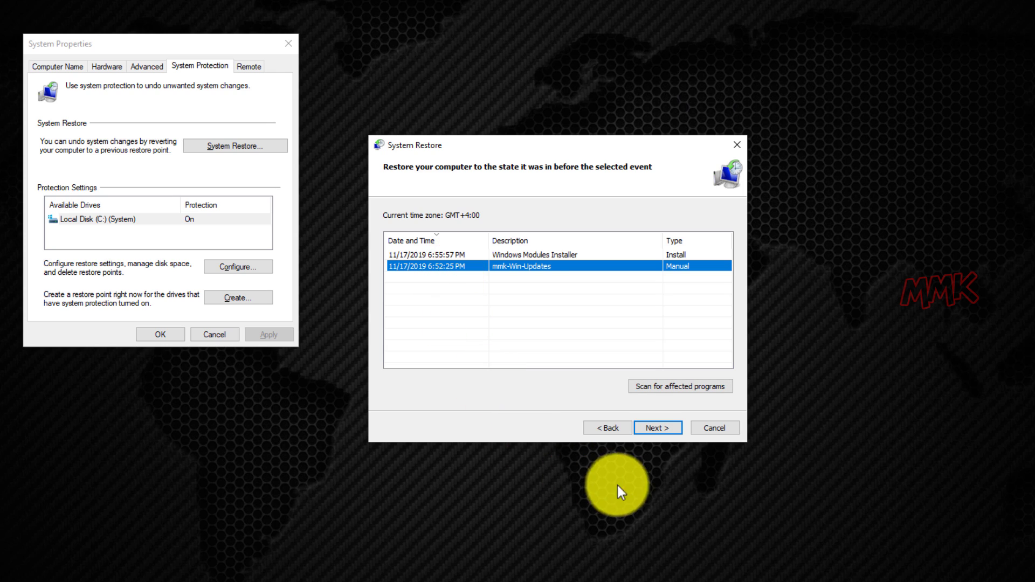
pyautogui.click(649, 428)
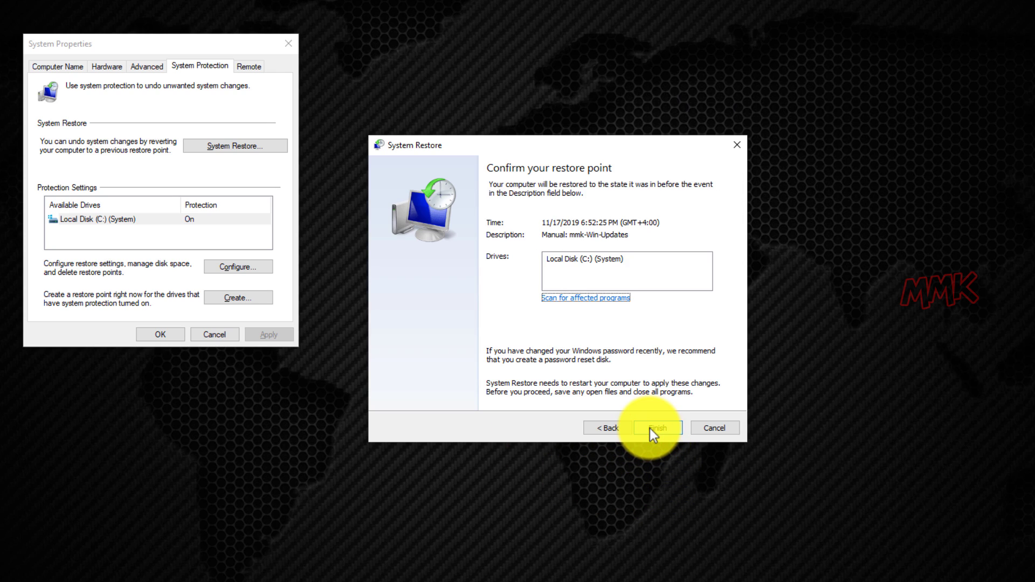
pyautogui.click(649, 428)
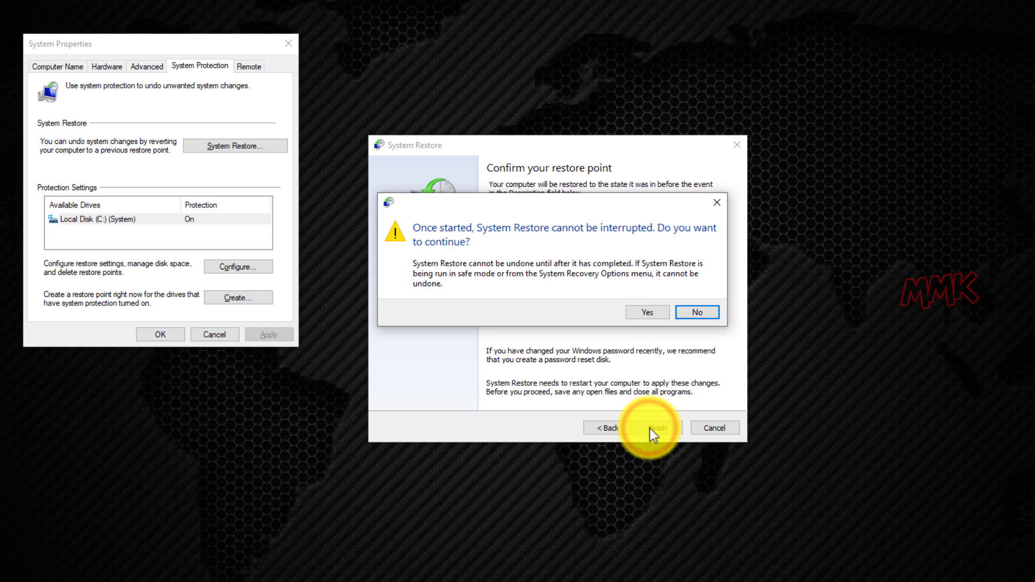
pyautogui.click(648, 313)
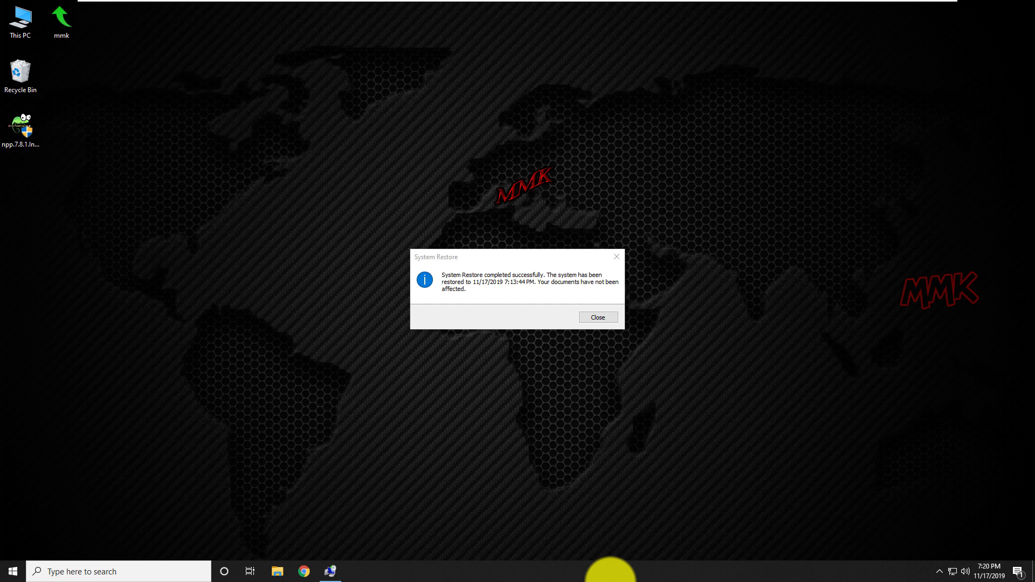
pyautogui.click(593, 318)
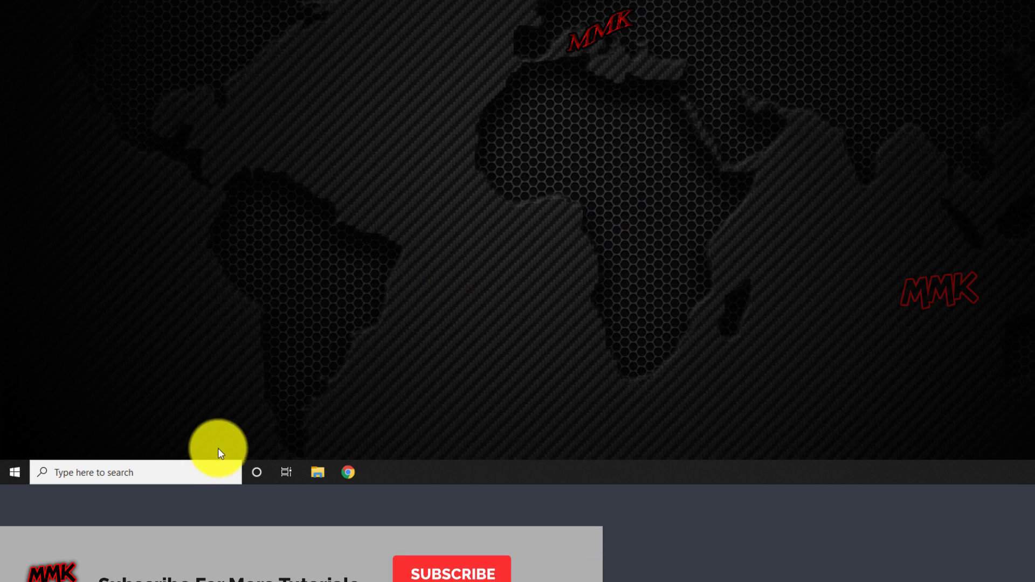
# Search Windows for control panel, open it, and show the installed updates through Programs and Features.
pyautogui.click(186, 472)
pyautogui.write('co')
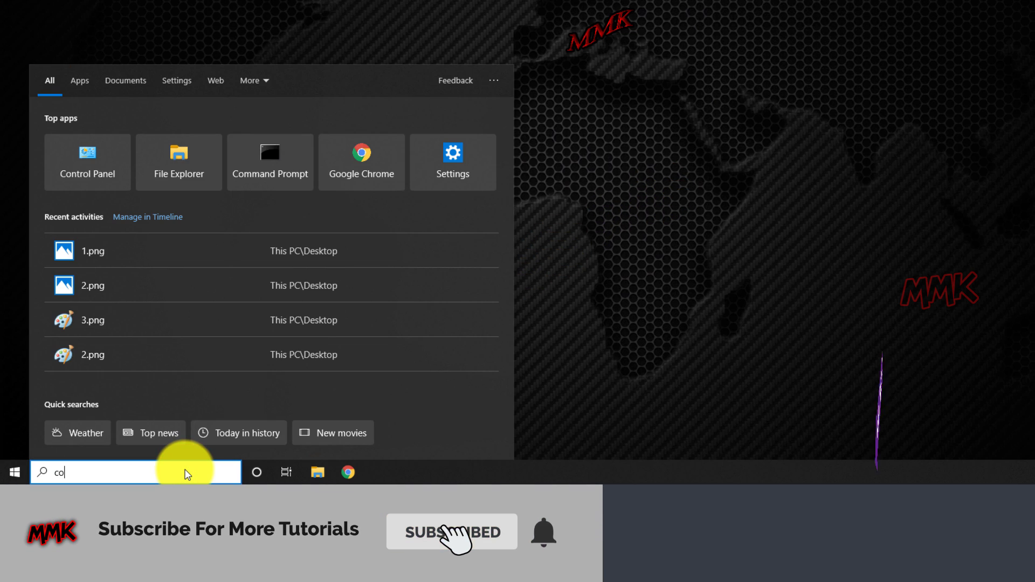
pyautogui.write('ntrol')
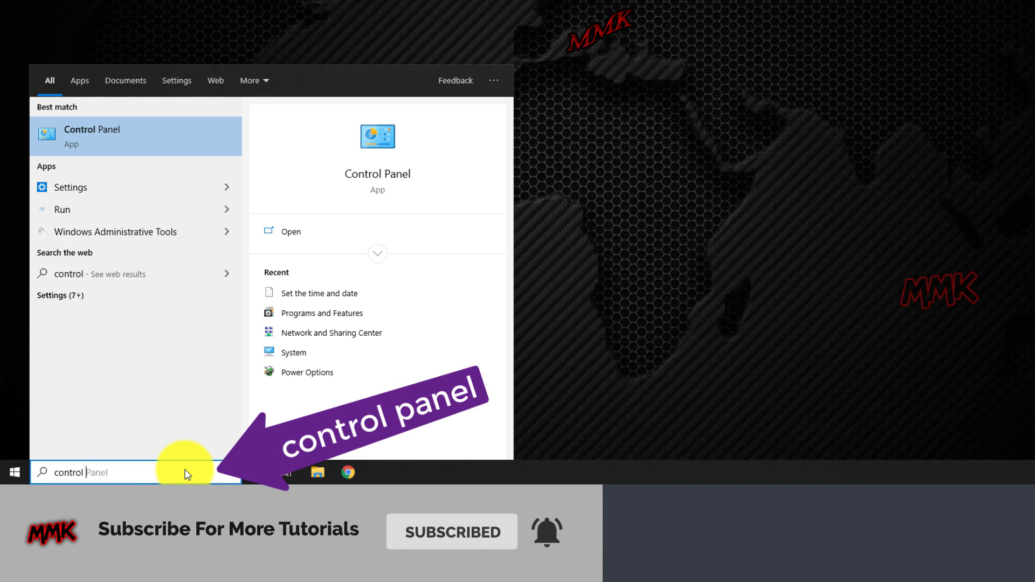
pyautogui.write(' panel')
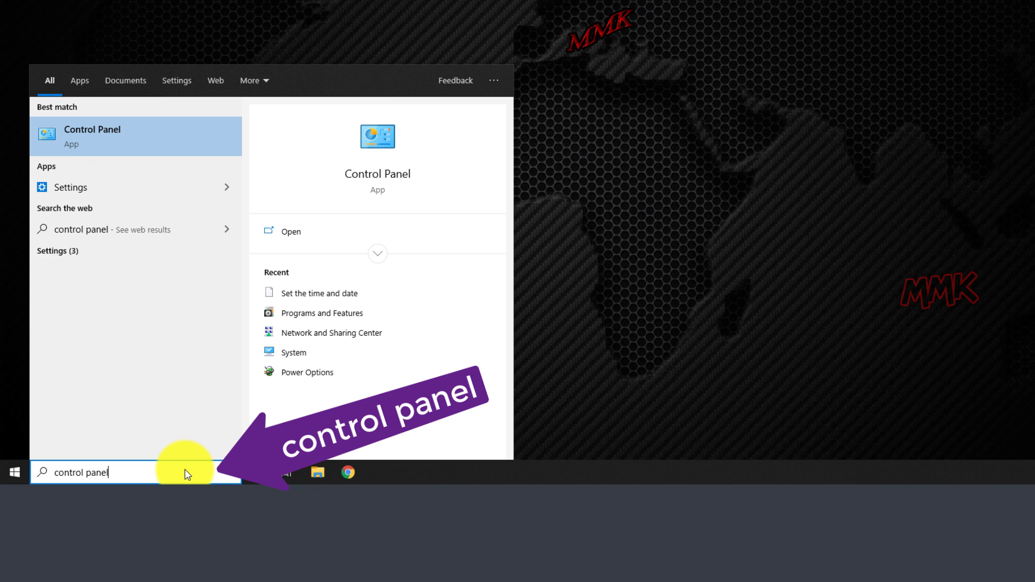
pyautogui.click(121, 143)
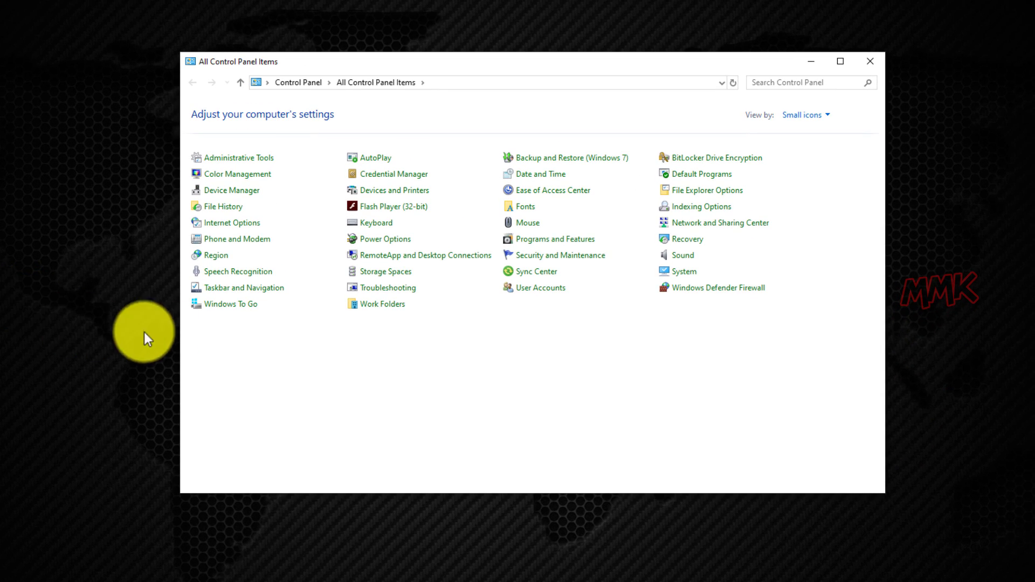
pyautogui.click(612, 136)
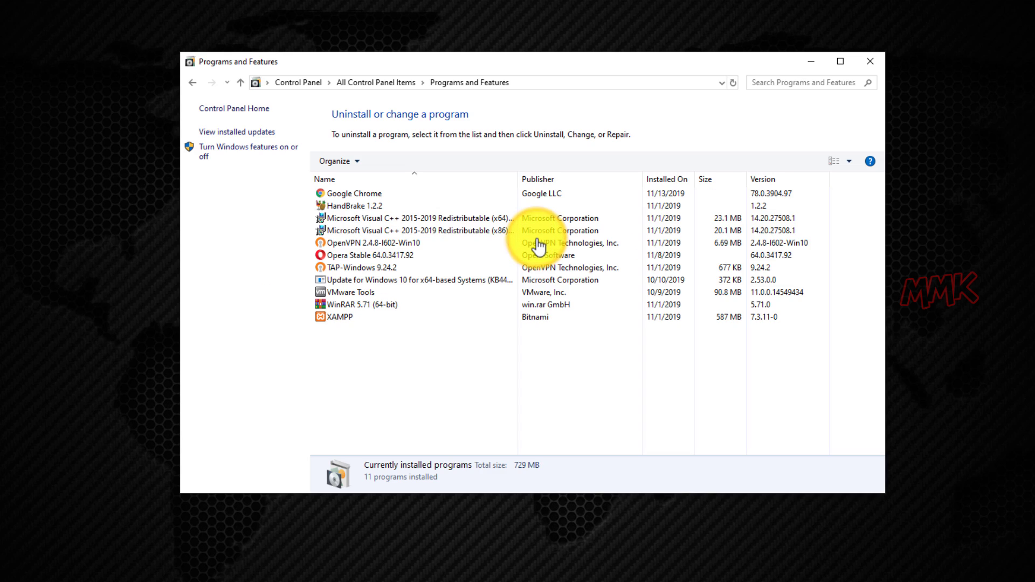
pyautogui.click(237, 132)
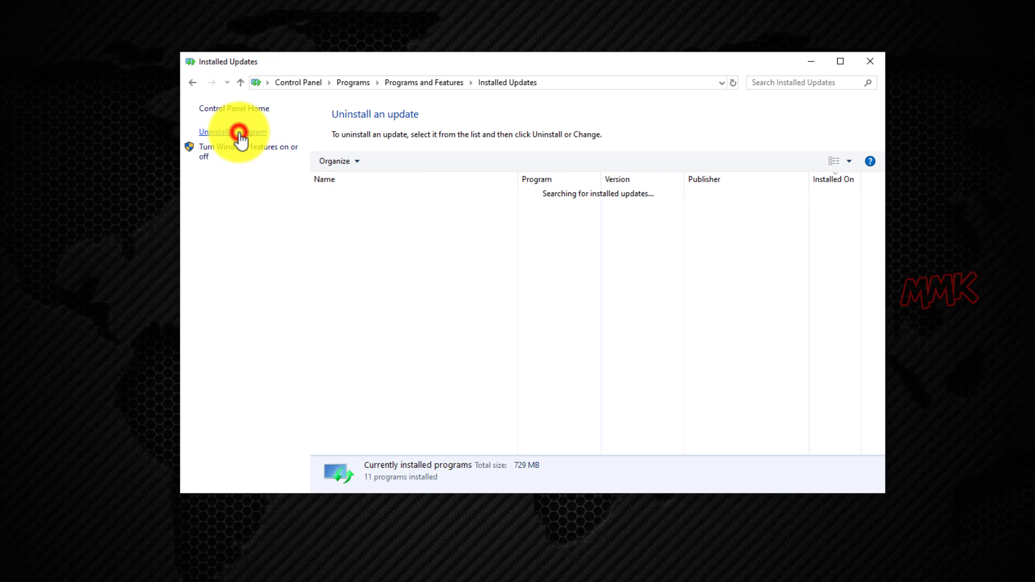